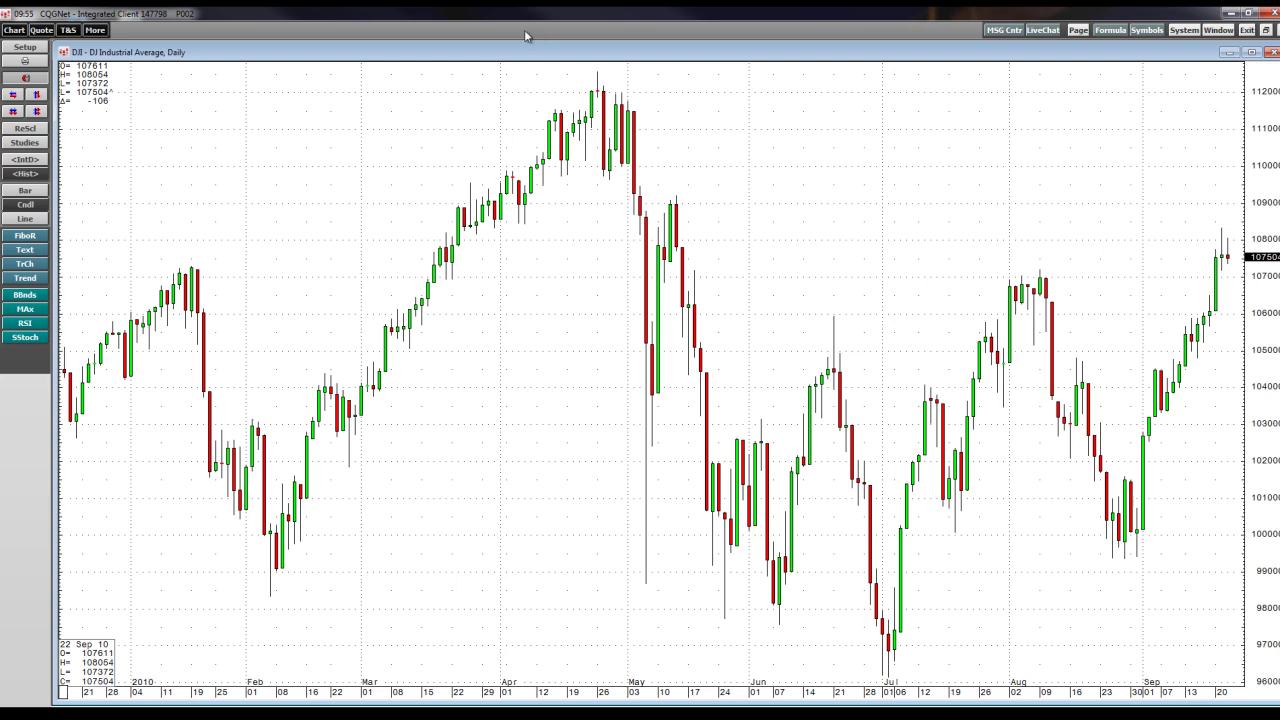
# - Try adding DOMTrd to the application toolbar, remove it again, and check the overflow application list
pyautogui.doubleClick(525, 35)
pyautogui.moveTo(337, 83); pyautogui.dragTo(444, 88)
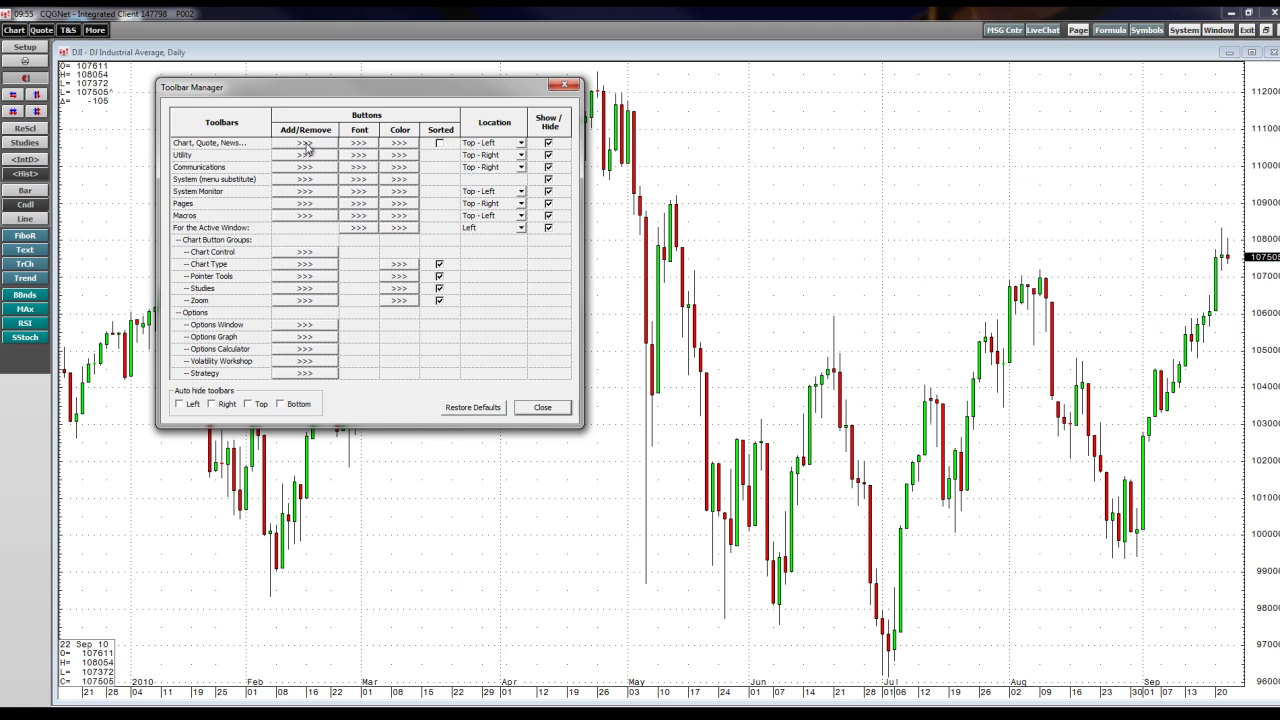
pyautogui.click(305, 143)
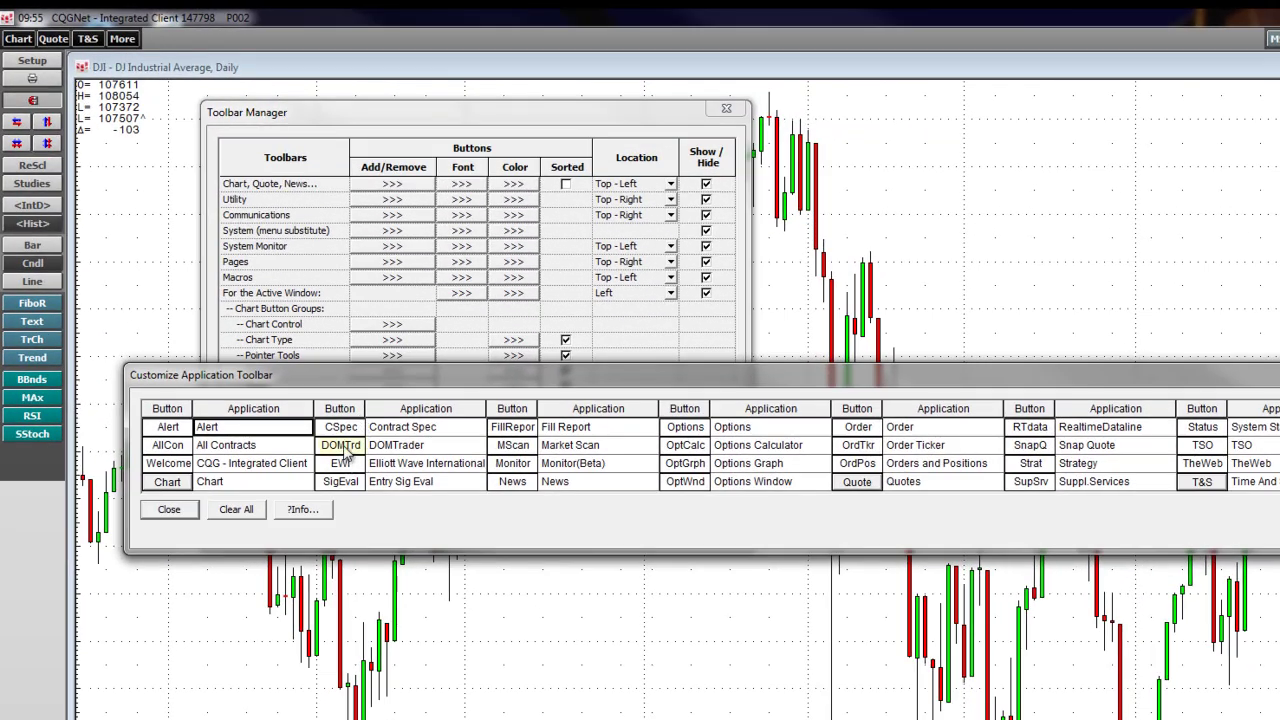
pyautogui.click(340, 445)
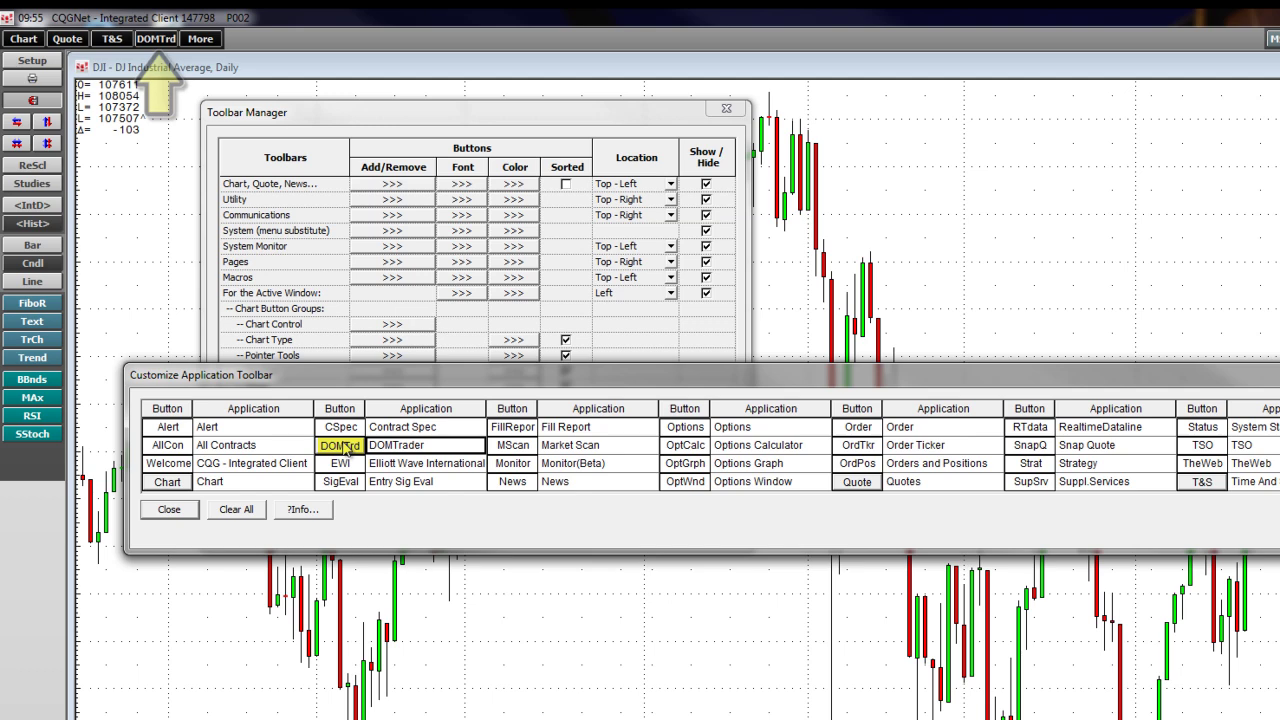
pyautogui.click(345, 449)
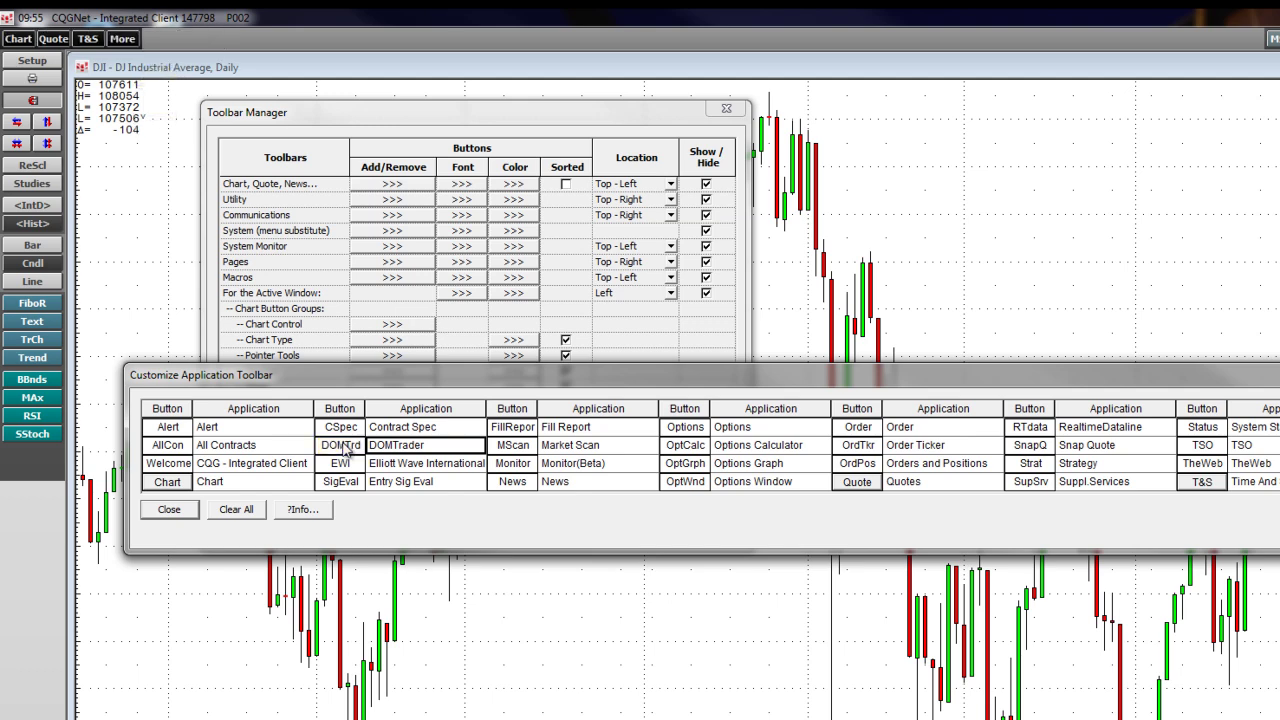
pyautogui.click(172, 510)
pyautogui.click(697, 524)
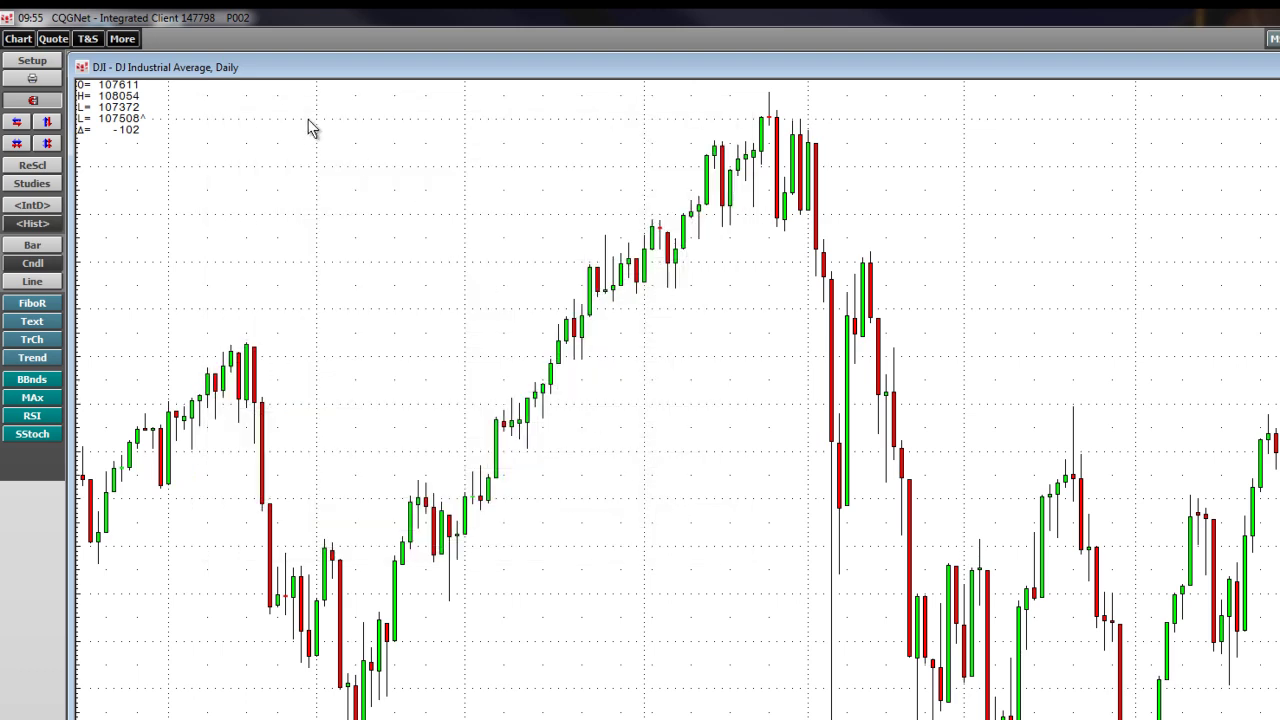
pyautogui.click(122, 40)
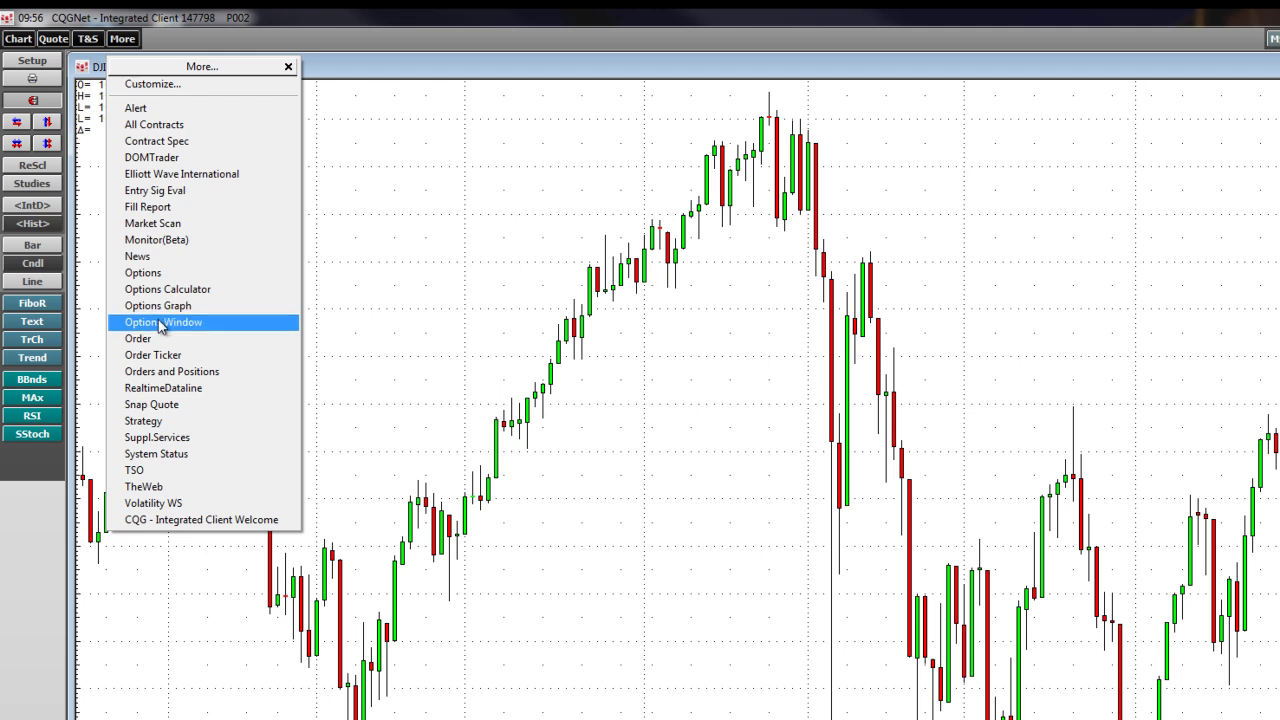
pyautogui.click(399, 331)
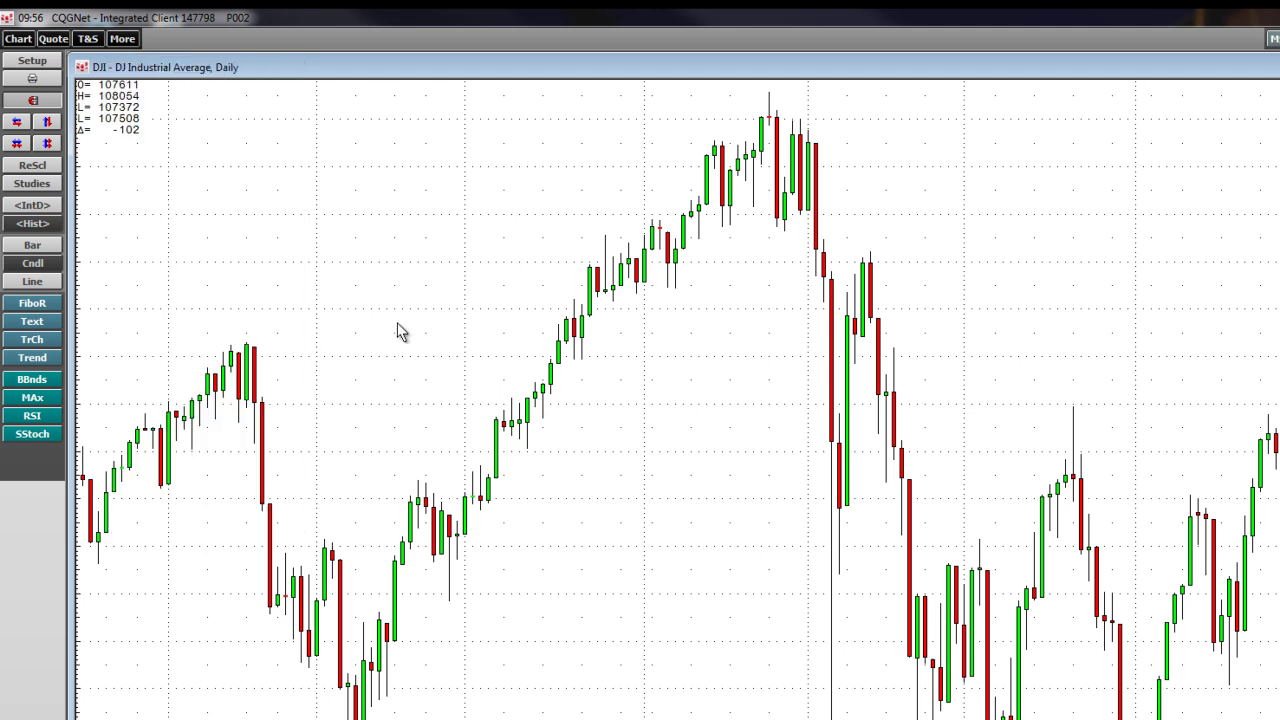
# - In the Toolbar Manager, add DOMTrd, MScan, OptGrph and TSO to the application toolbar
pyautogui.doubleClick(620, 42)
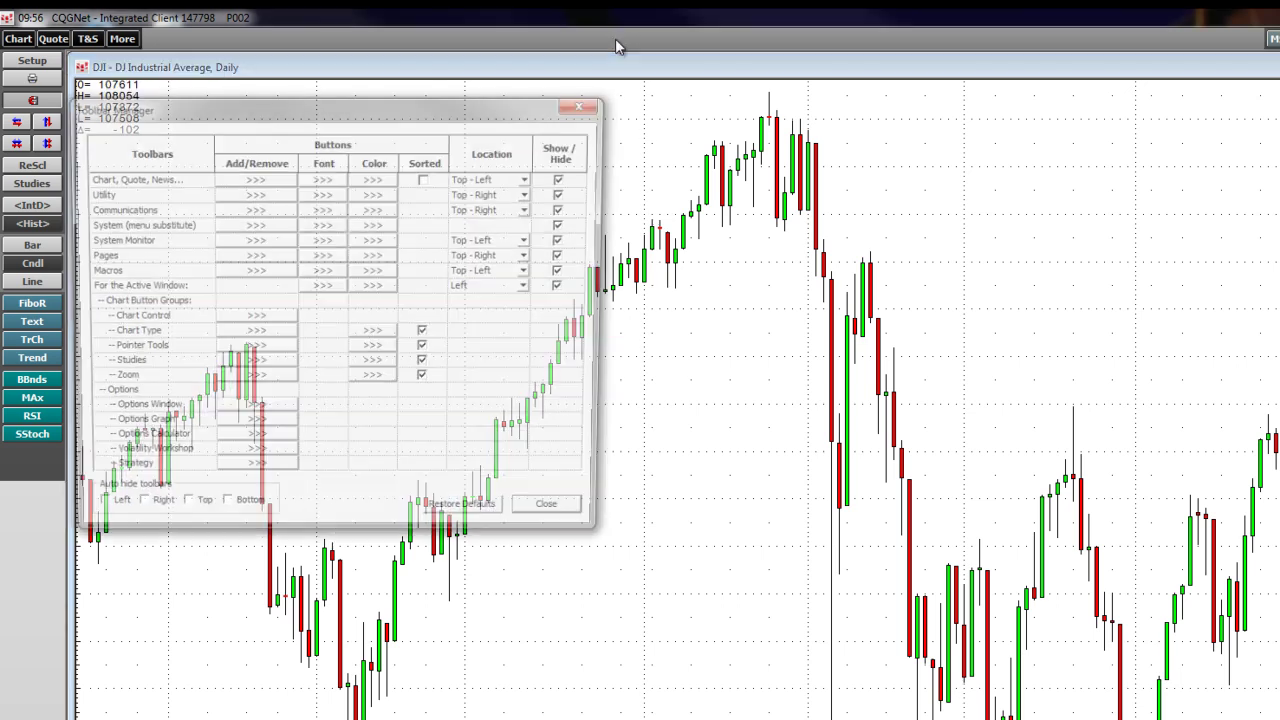
pyautogui.moveTo(373, 101); pyautogui.dragTo(472, 105)
pyautogui.click(350, 184)
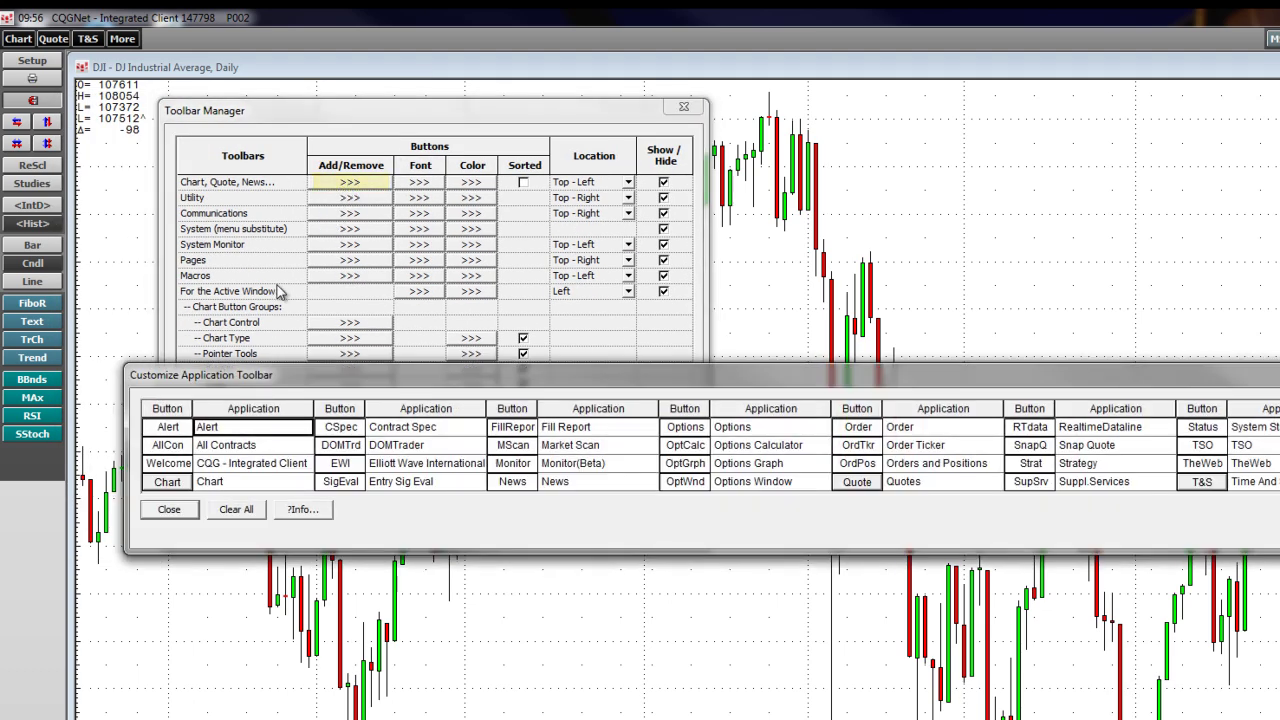
pyautogui.click(341, 446)
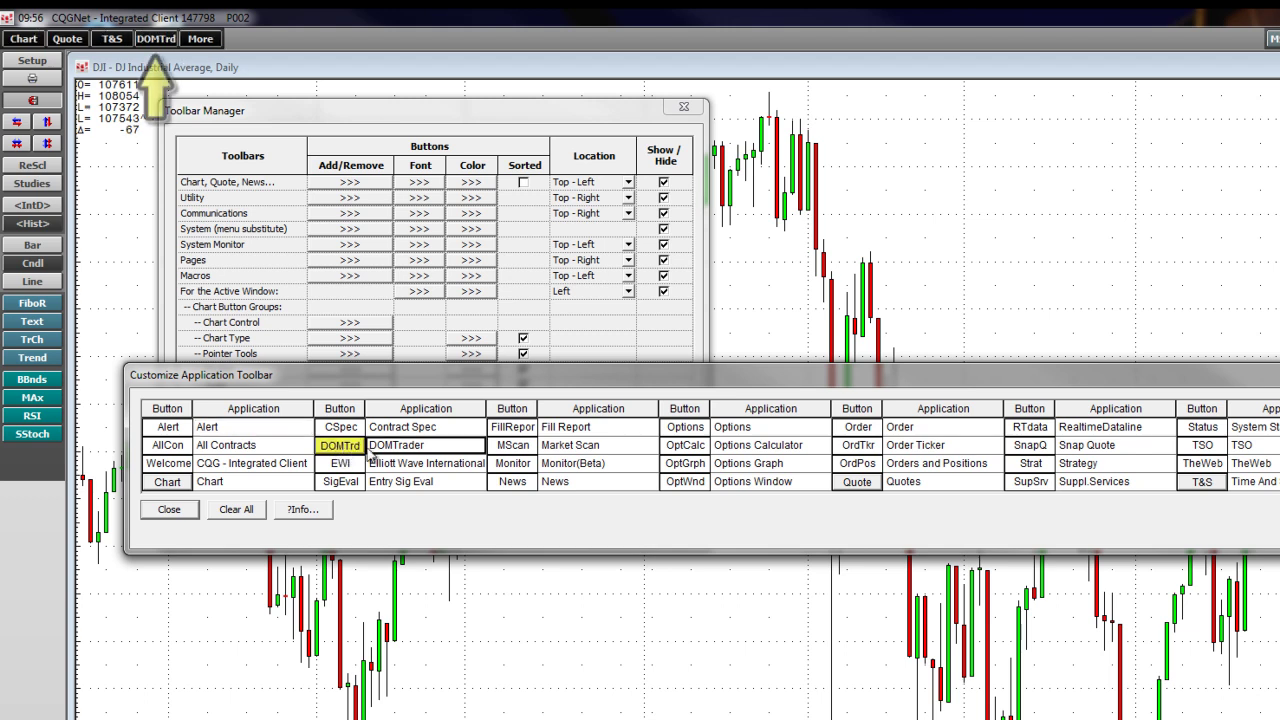
pyautogui.click(511, 446)
pyautogui.click(684, 463)
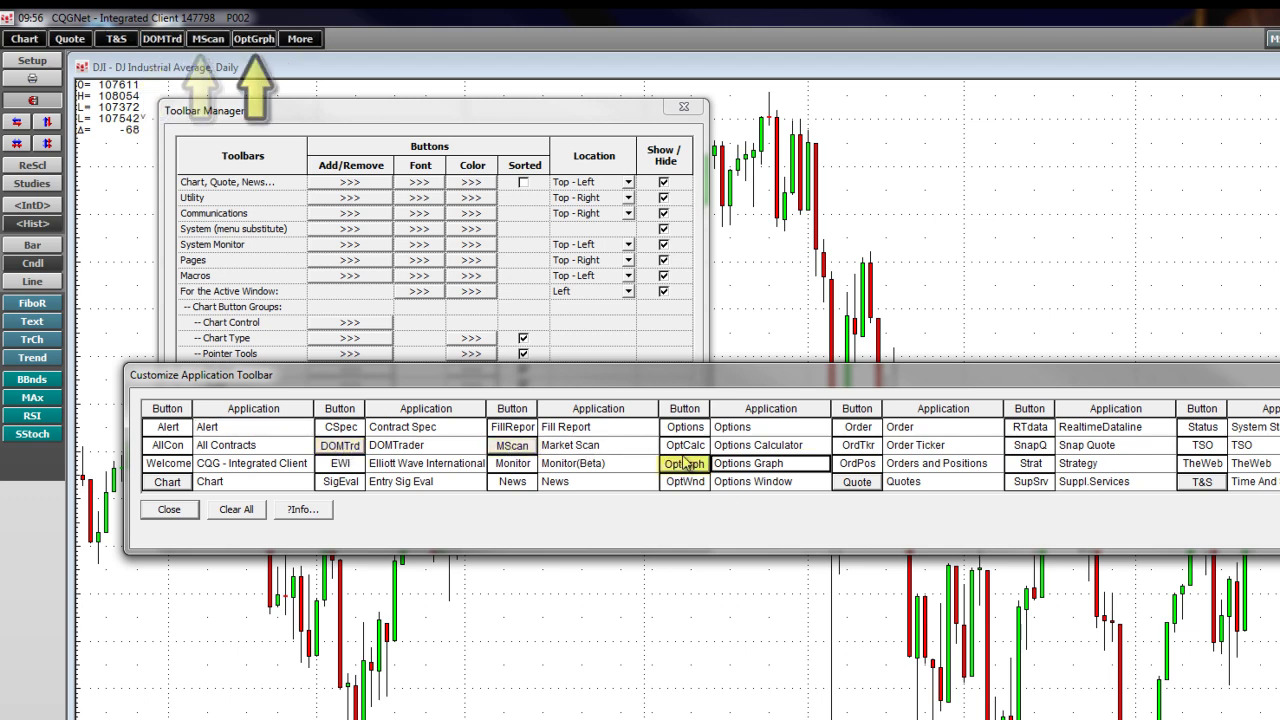
pyautogui.click(1204, 447)
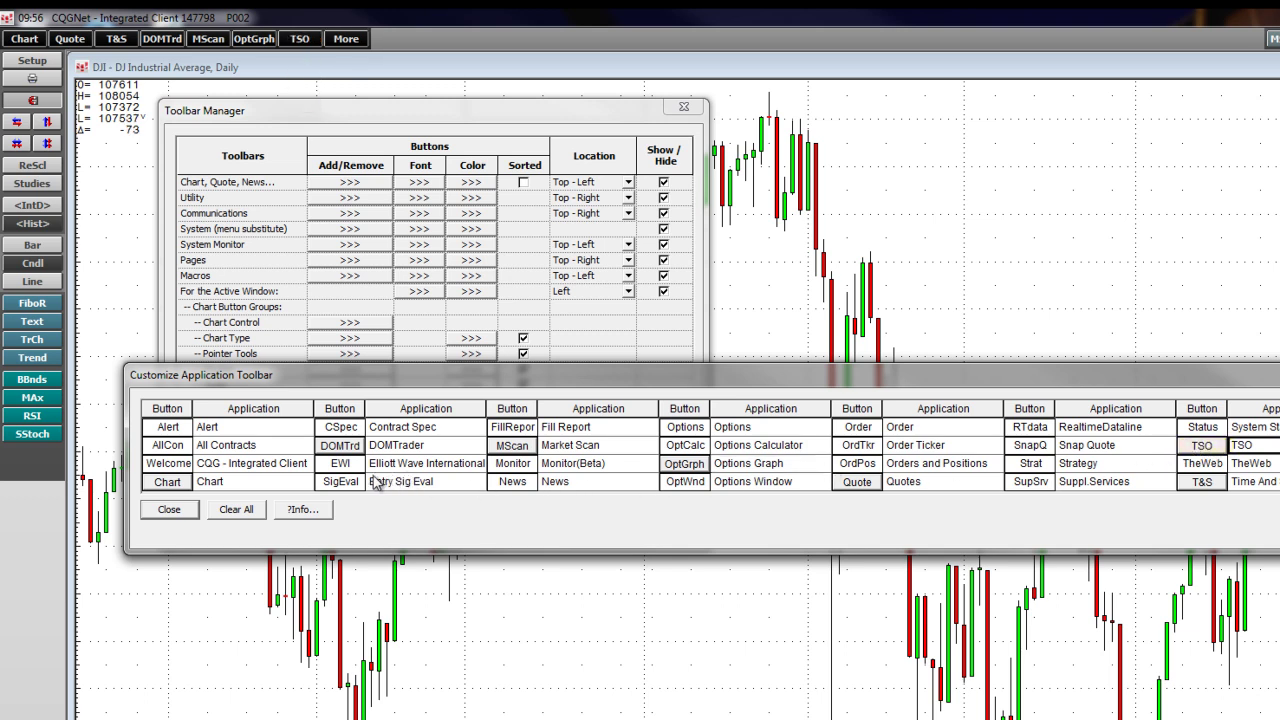
# - Clear all application toolbar buttons, then add back only Chart, Quote and T&S
pyautogui.click(236, 510)
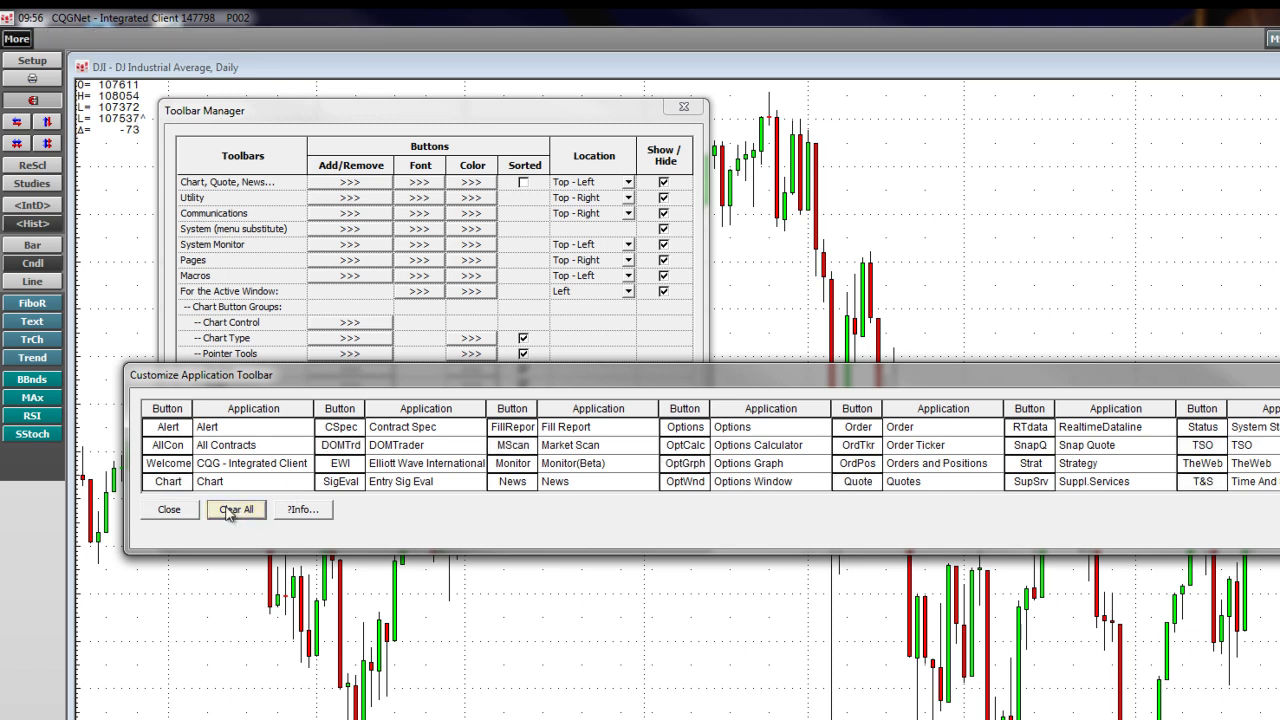
pyautogui.click(169, 482)
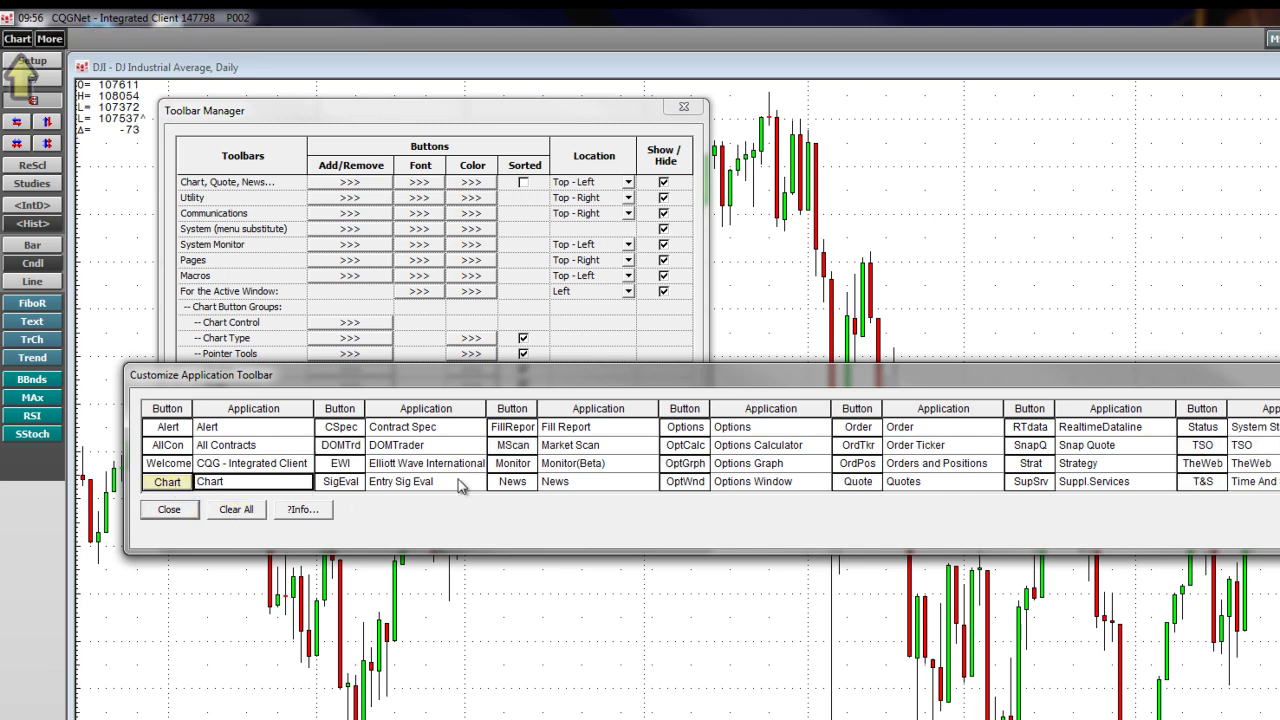
pyautogui.click(862, 484)
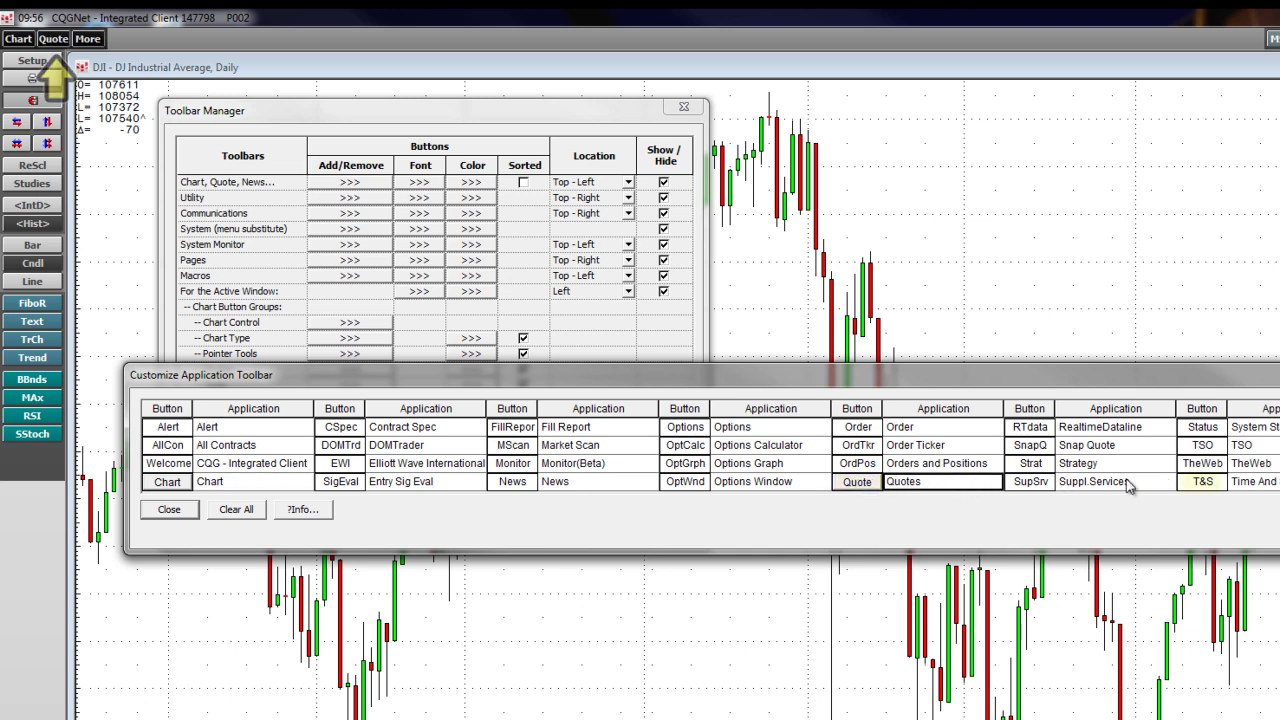
pyautogui.click(1202, 485)
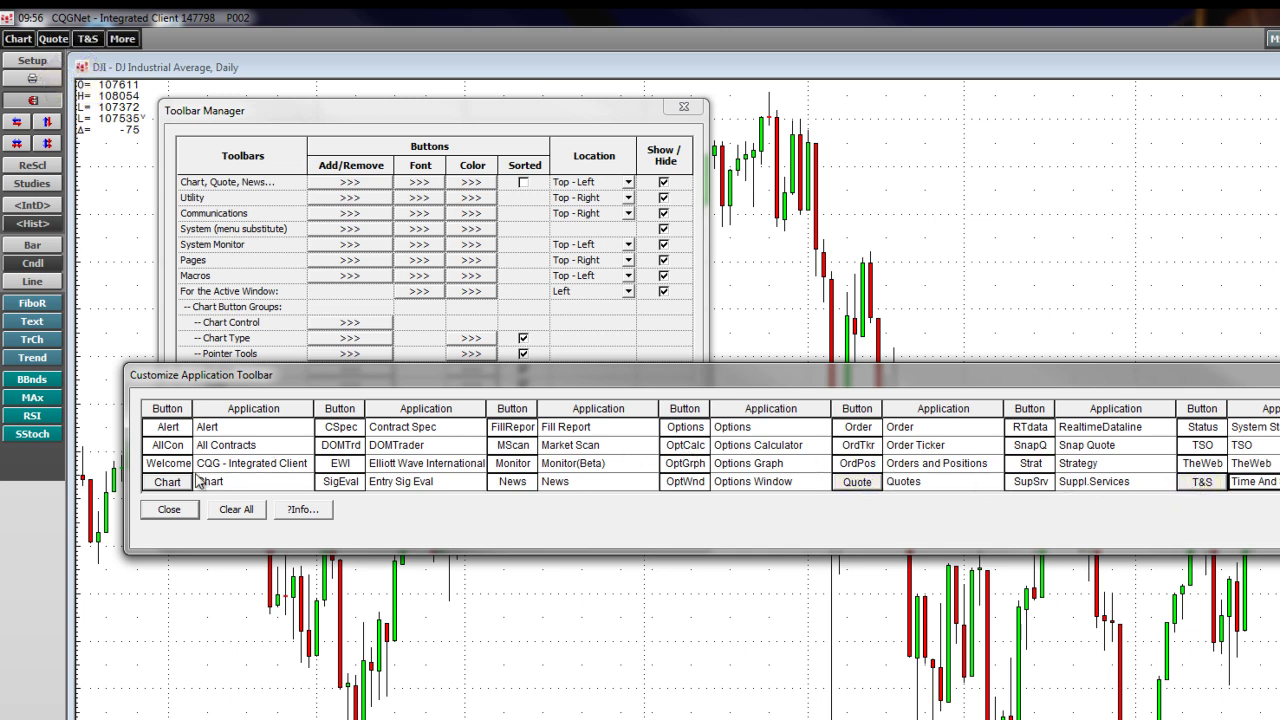
pyautogui.click(170, 510)
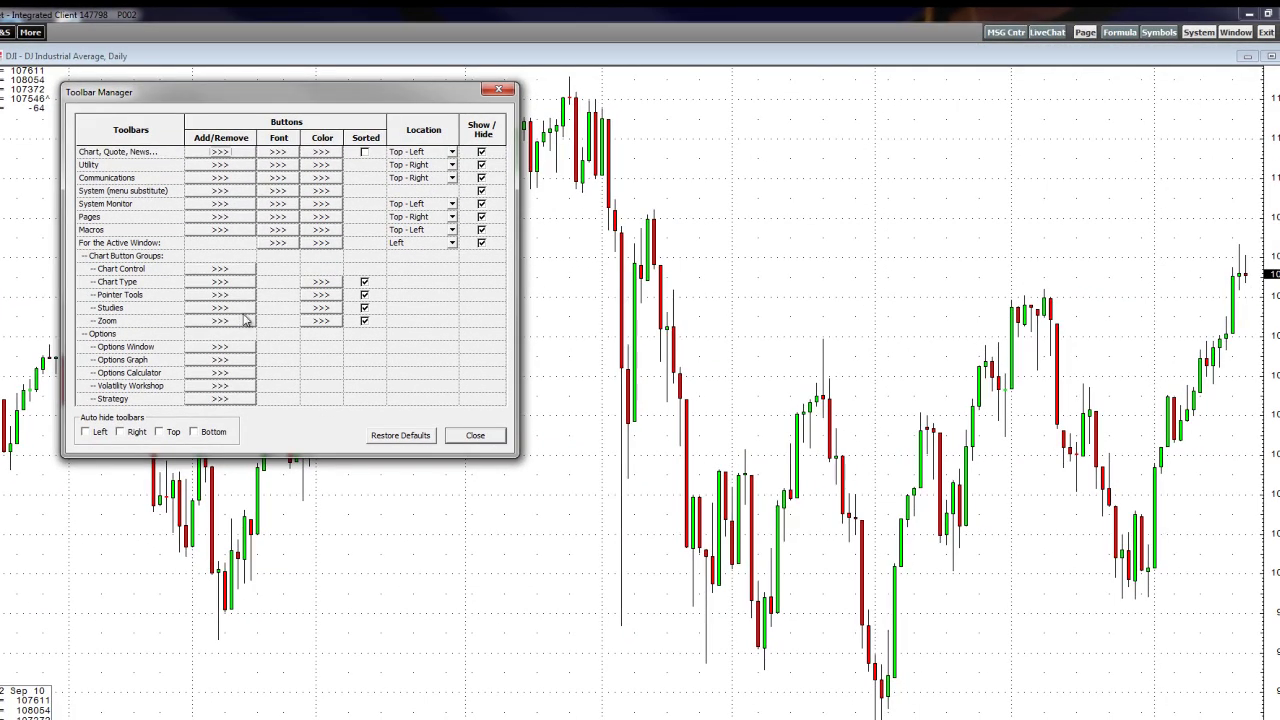
# - Add the Refresh and RefrWnd buttons to the utility toolbar
pyautogui.click(222, 167)
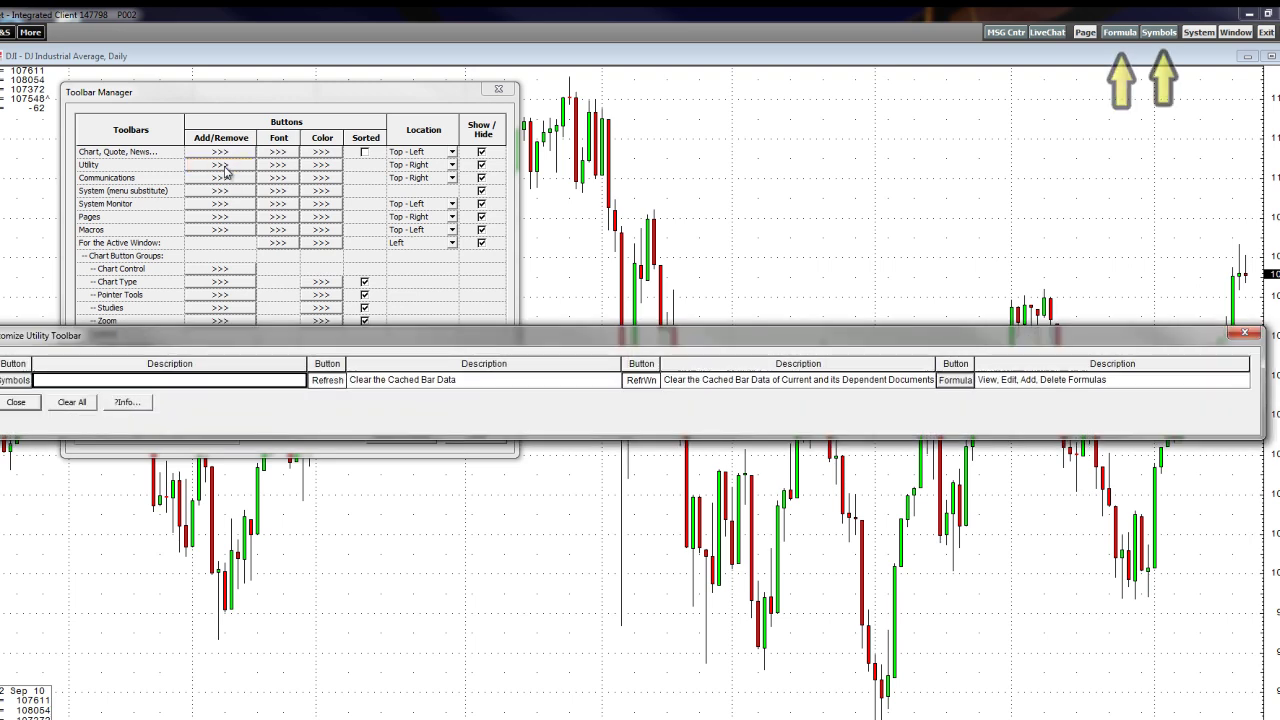
pyautogui.click(327, 380)
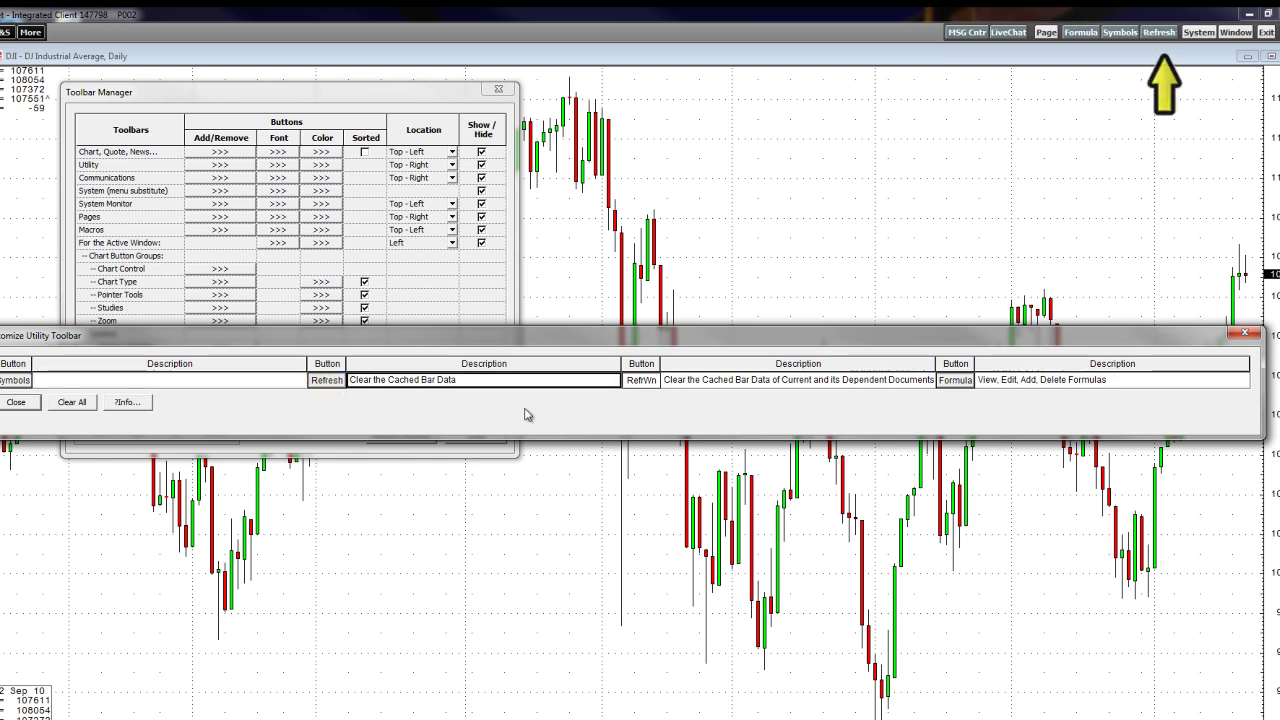
pyautogui.click(641, 380)
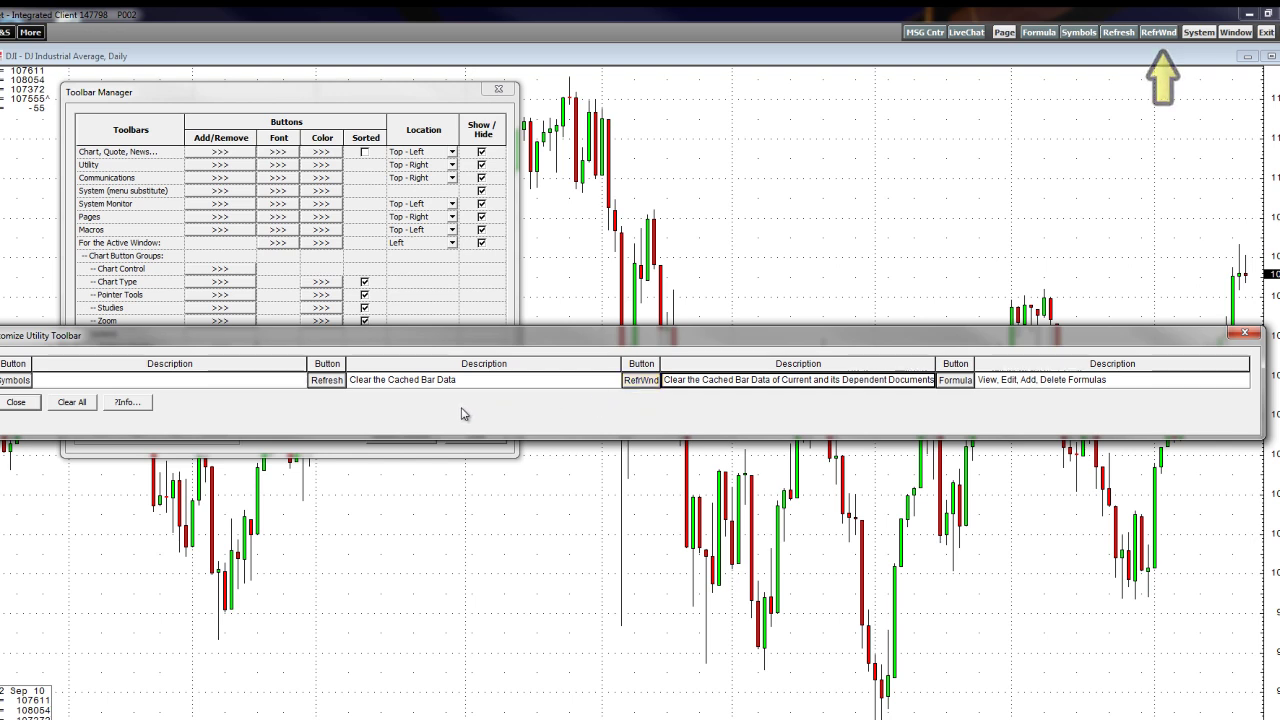
pyautogui.click(16, 402)
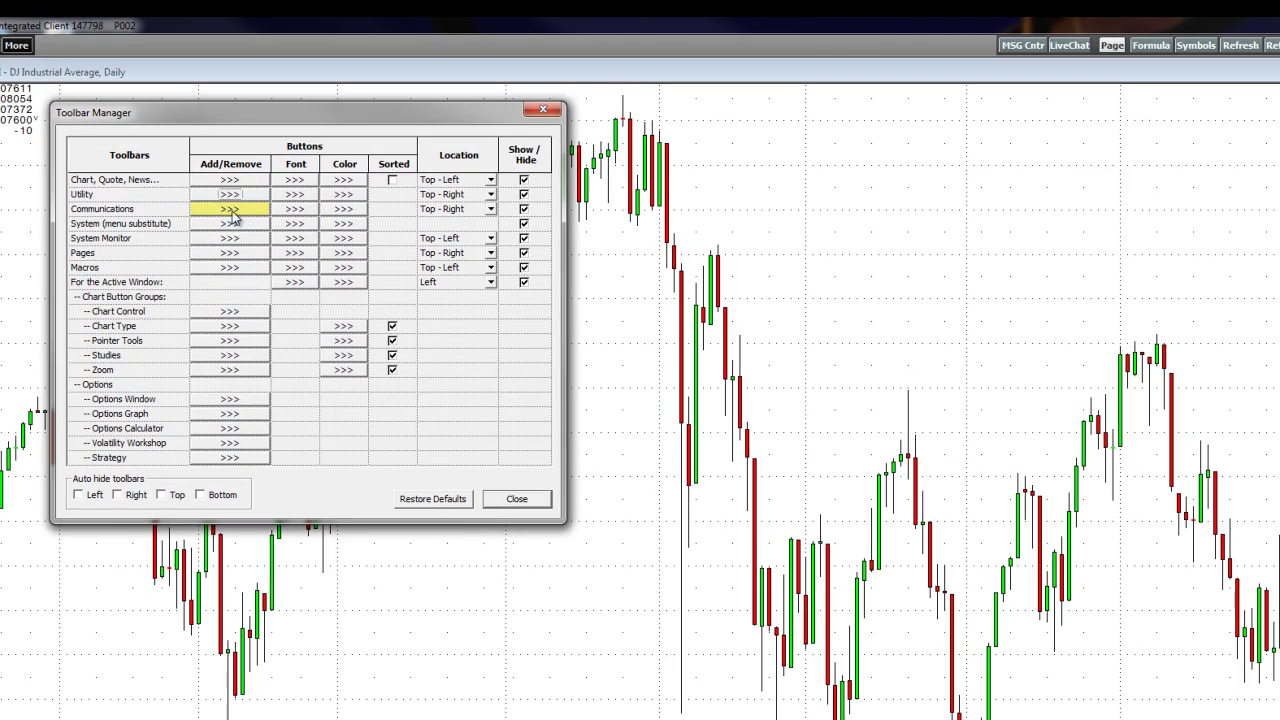
# - Add a SendImg button next to IM on the communications toolbar
pyautogui.click(230, 209)
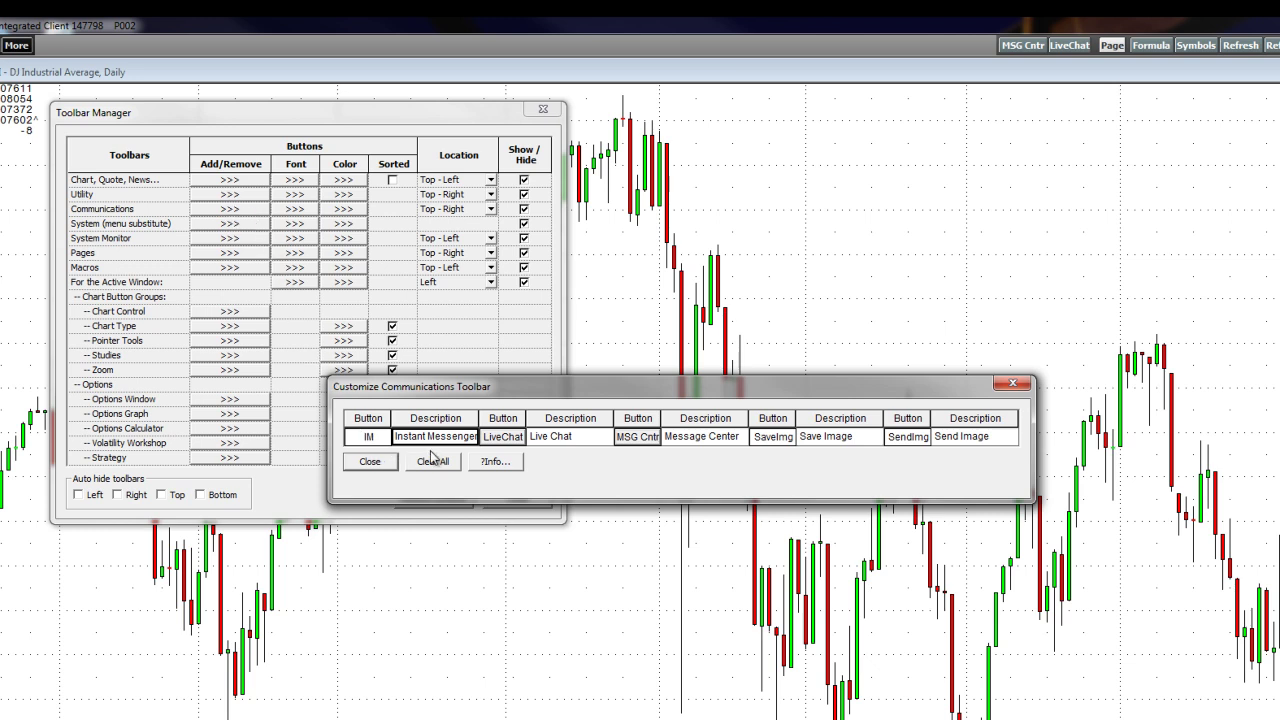
pyautogui.click(369, 440)
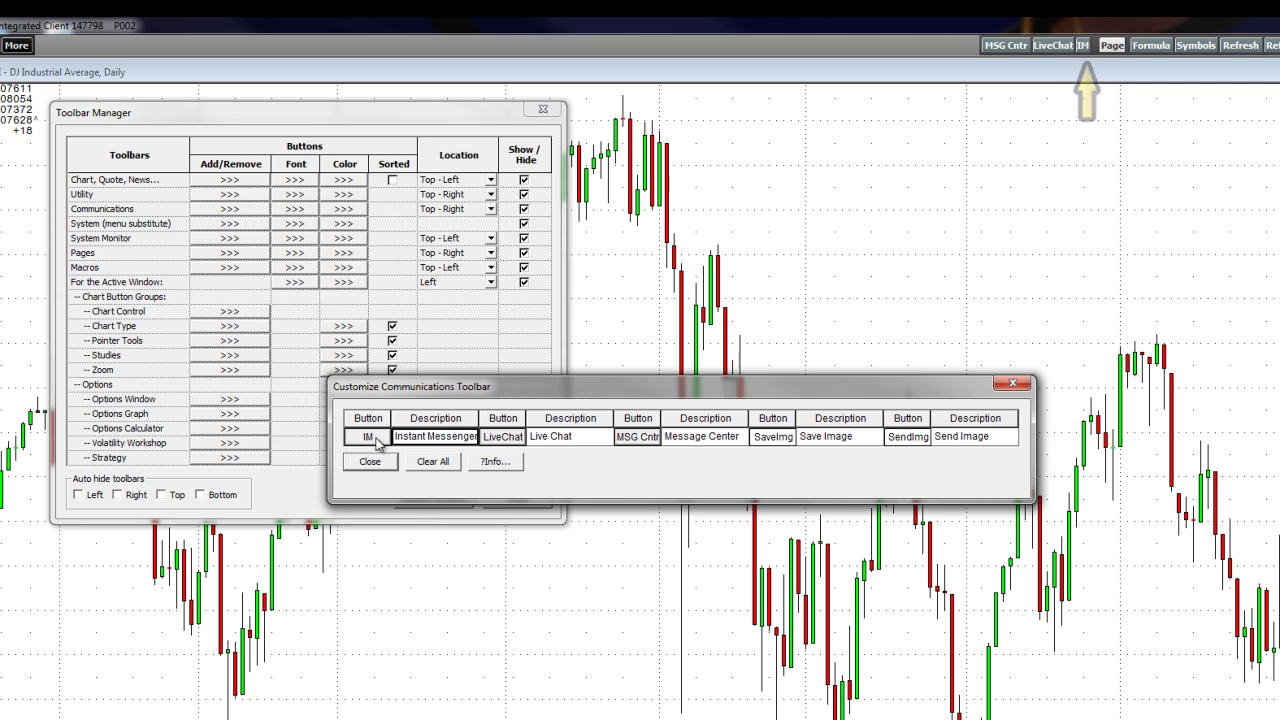
pyautogui.click(910, 438)
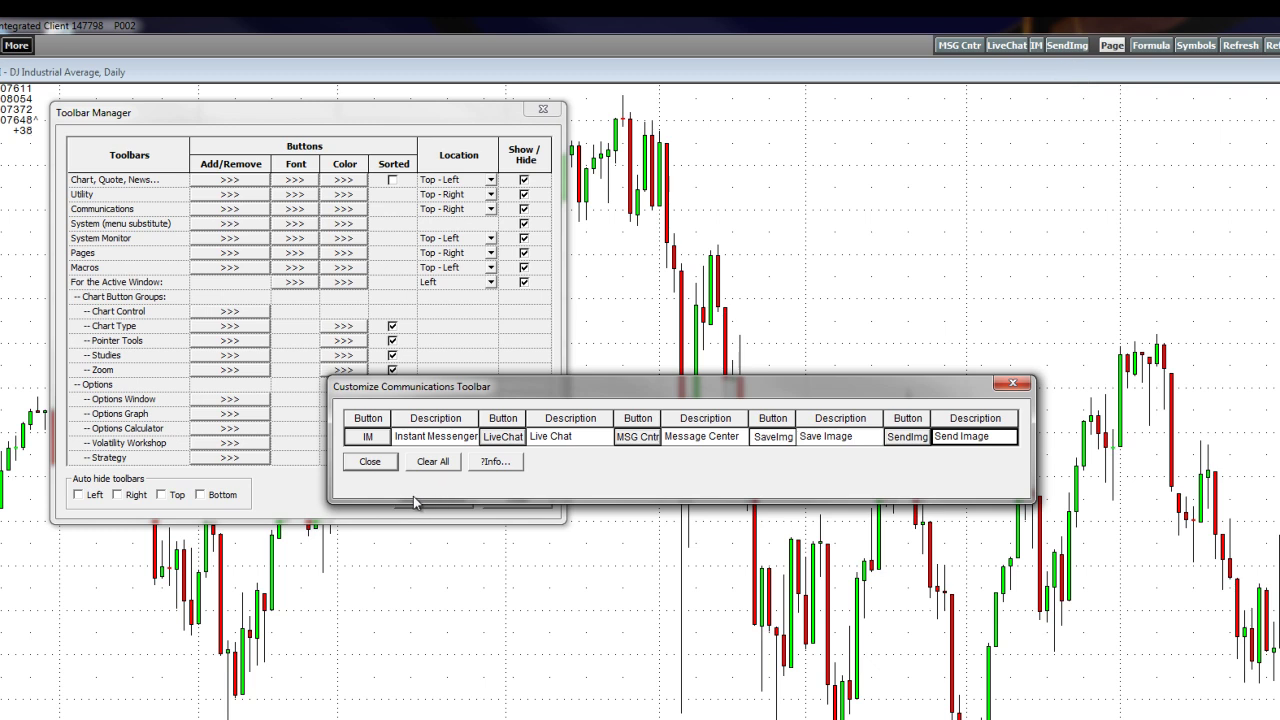
pyautogui.click(370, 463)
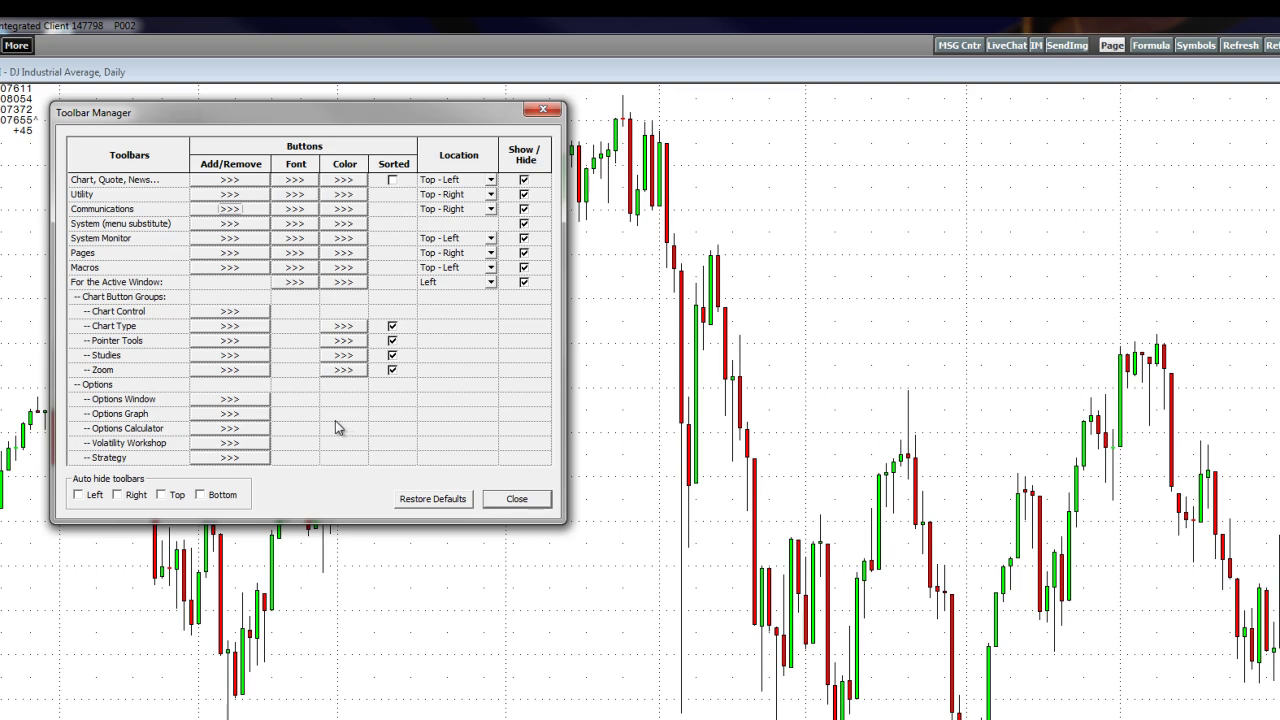
# - Add Save Page and Page Prev/Next buttons to the pages toolbar
pyautogui.click(229, 254)
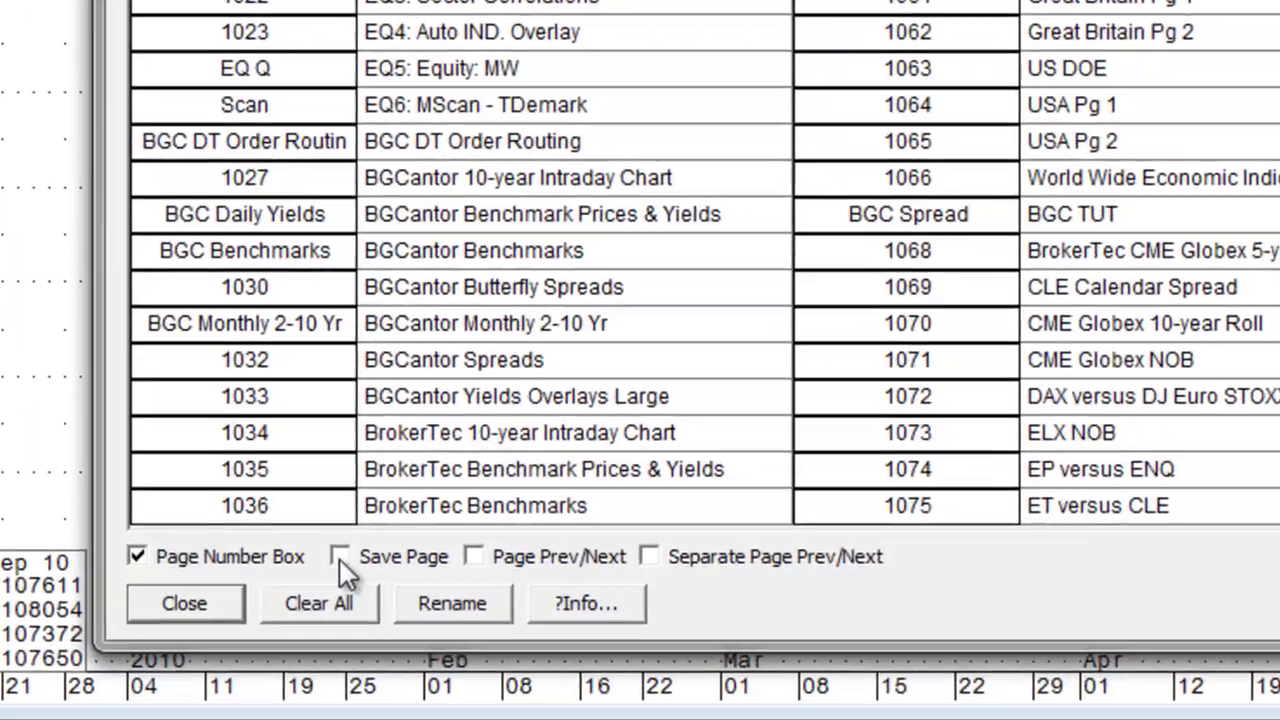
pyautogui.click(340, 558)
pyautogui.click(478, 558)
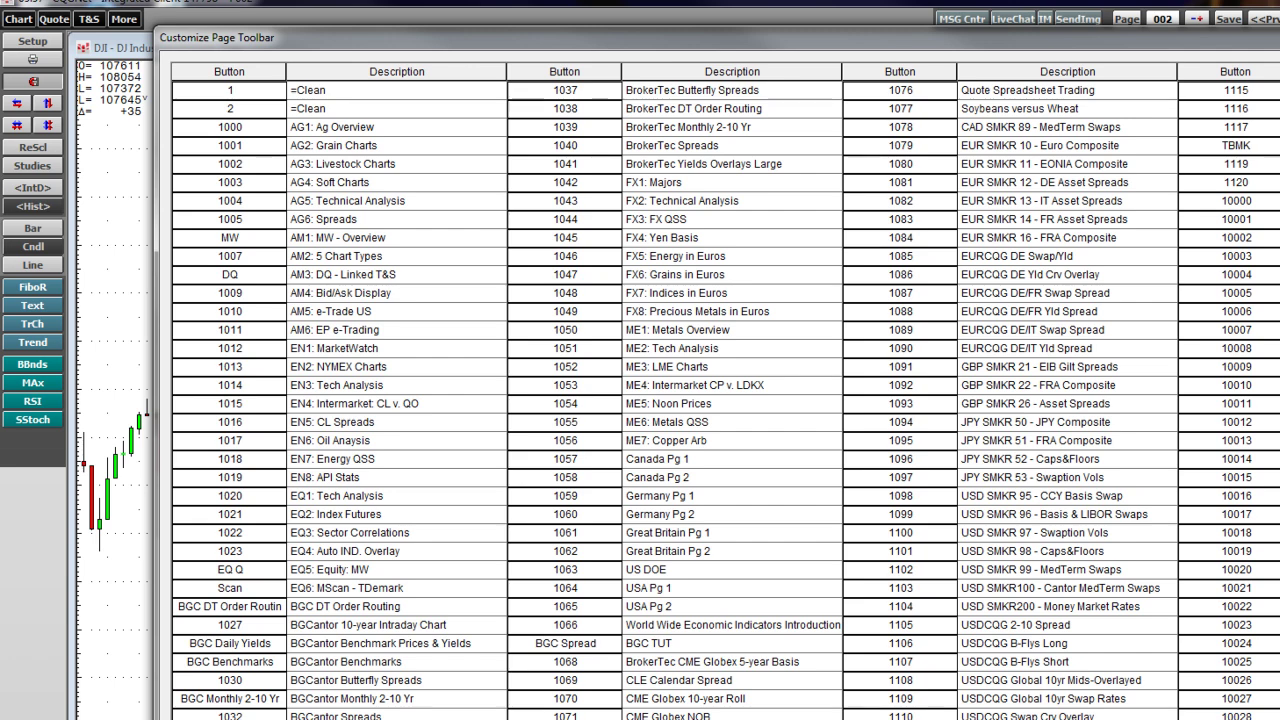
pyautogui.press('Escape')
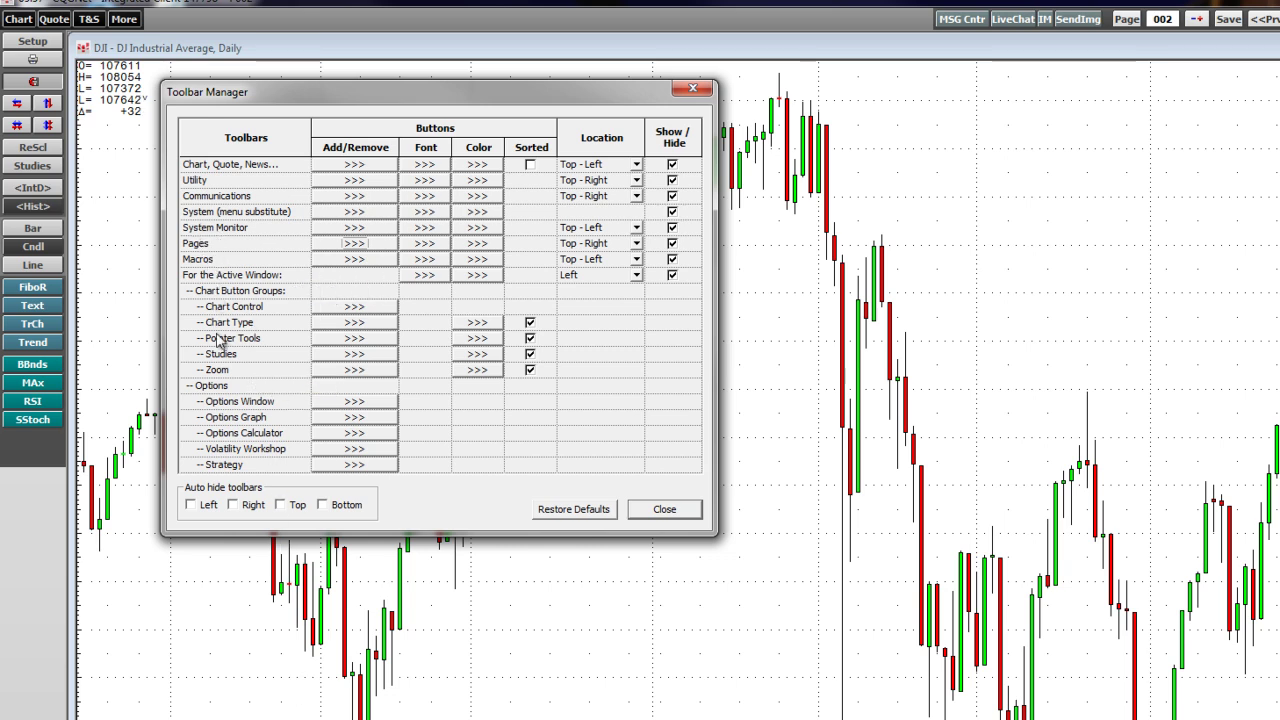
# - Add the ADX and ATR buttons from Basic Studies to the studies toolbar
pyautogui.click(355, 354)
pyautogui.moveTo(334, 288); pyautogui.dragTo(533, 287)
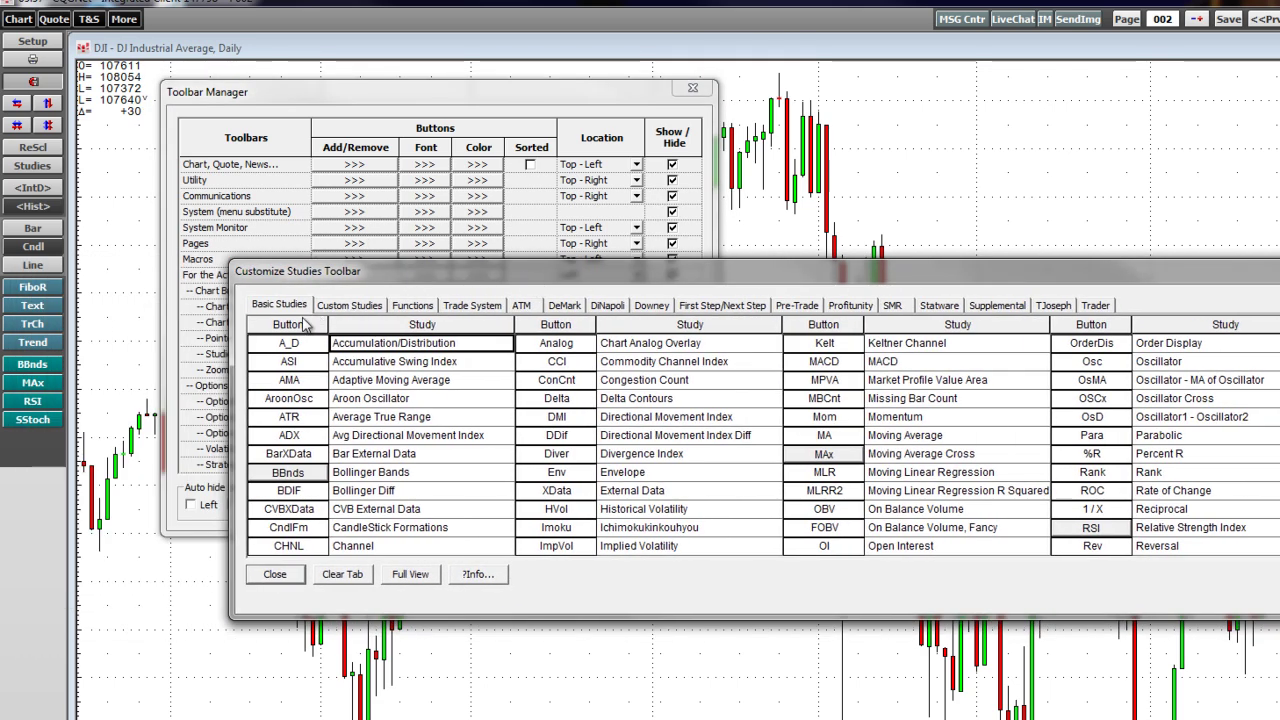
pyautogui.click(289, 436)
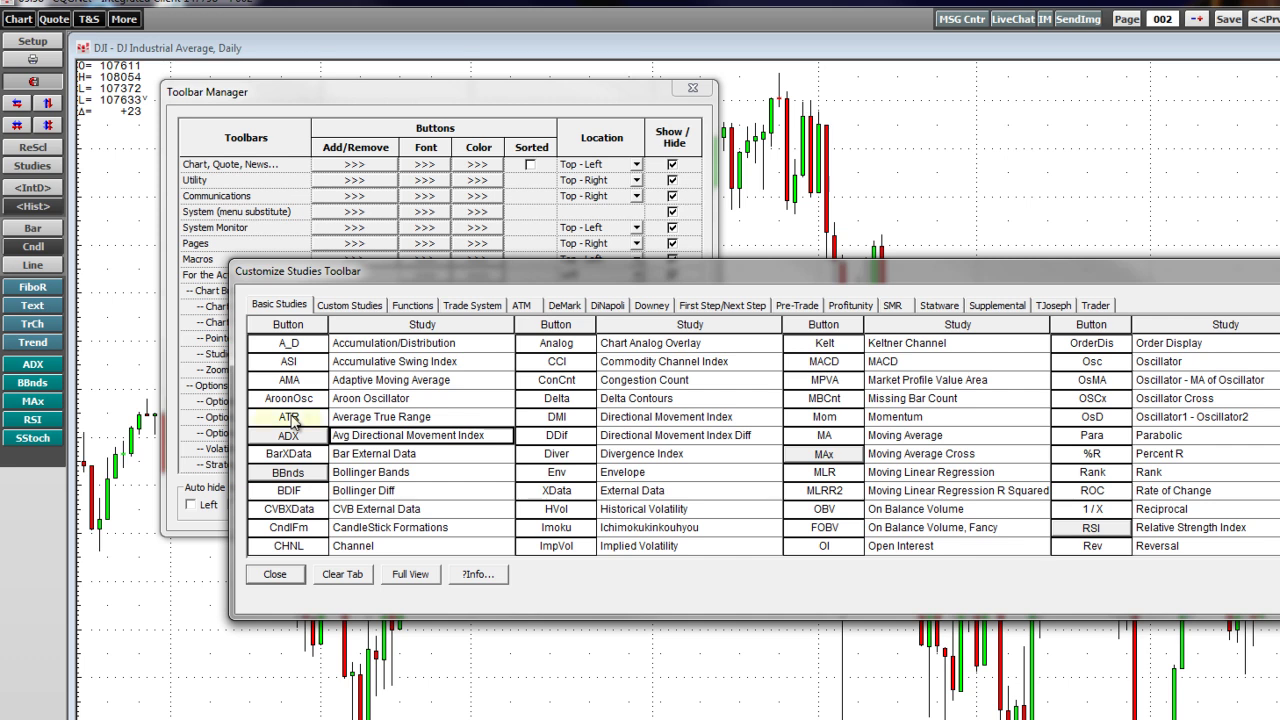
pyautogui.click(289, 418)
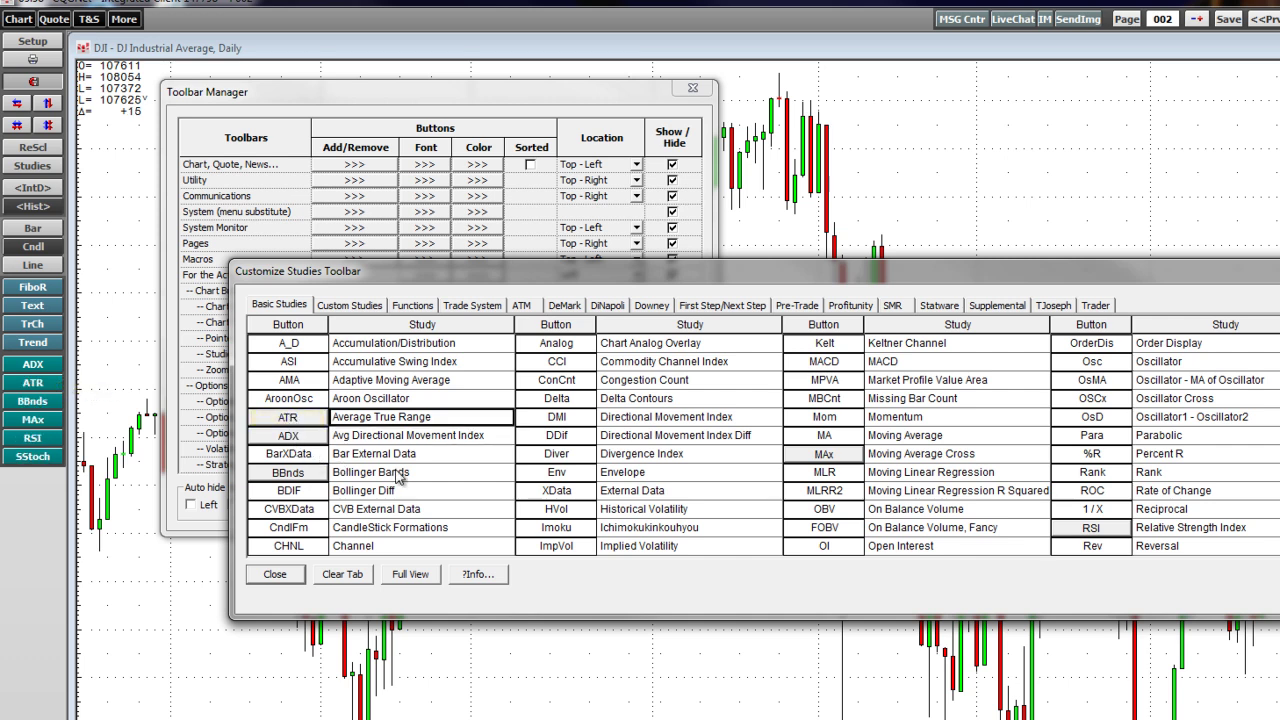
pyautogui.click(276, 574)
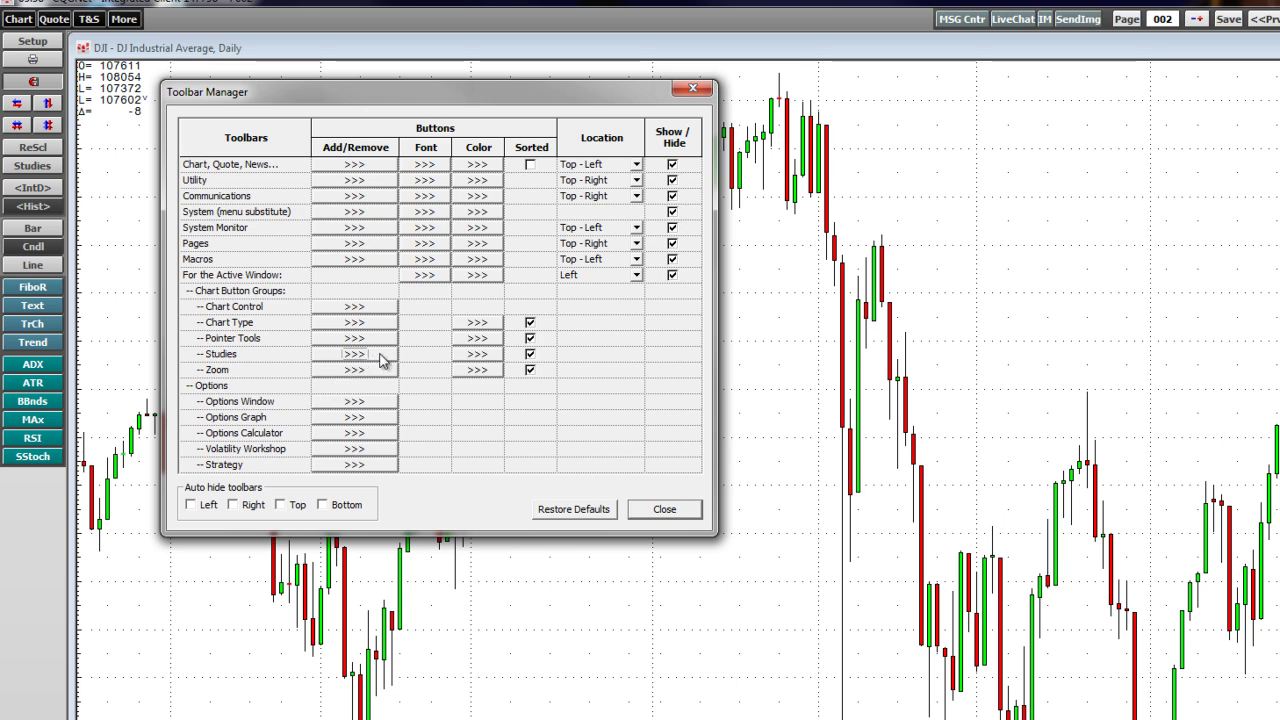
# - Set the studies toolbar button face colour to yellow
pyautogui.click(480, 355)
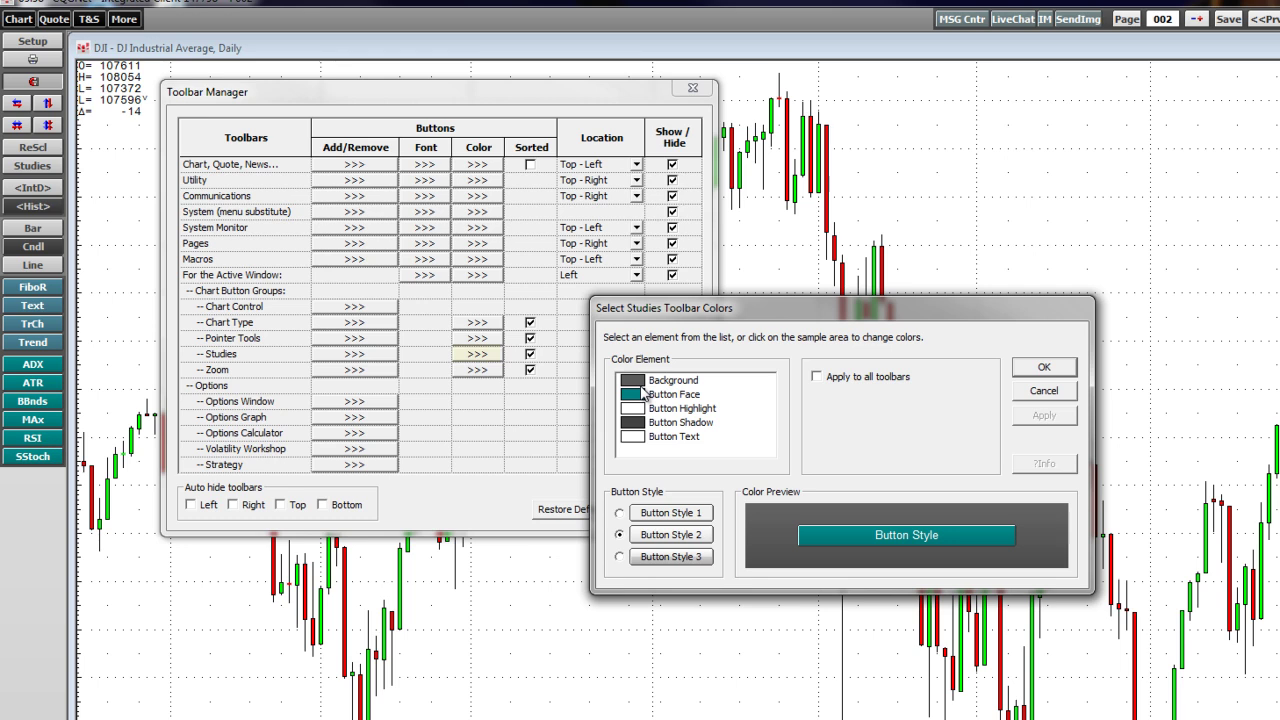
pyautogui.click(636, 396)
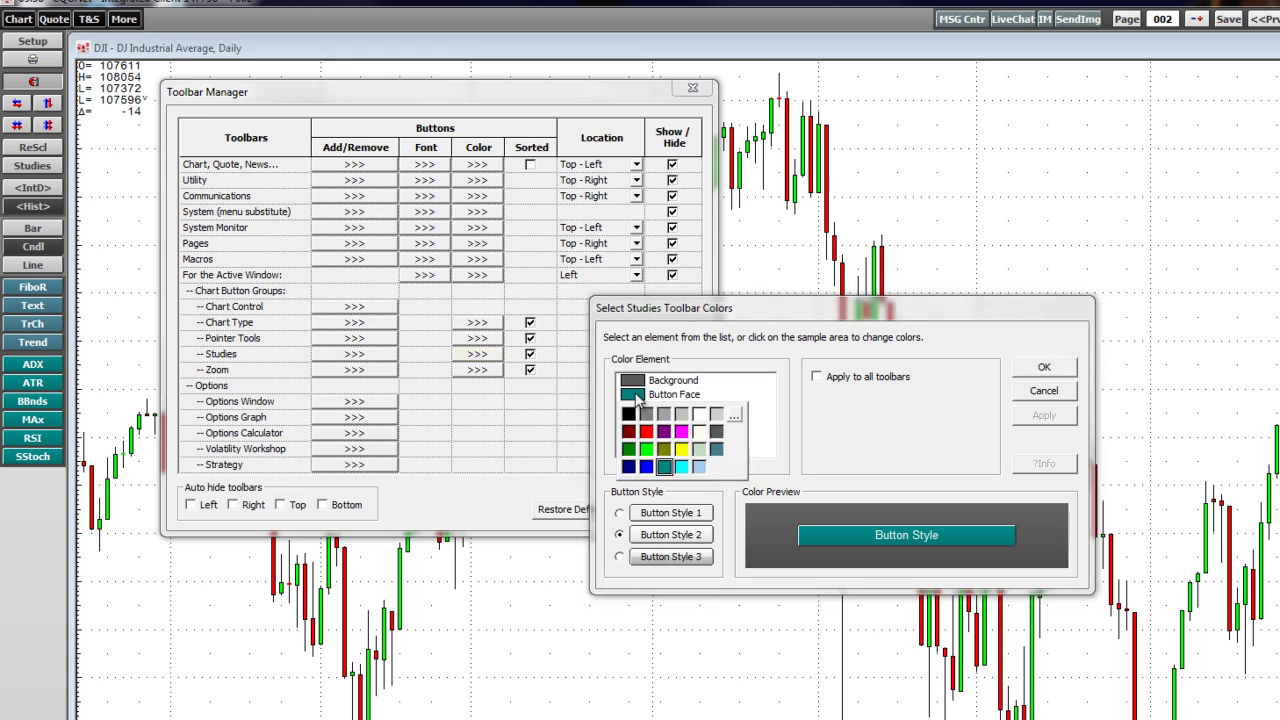
pyautogui.click(682, 450)
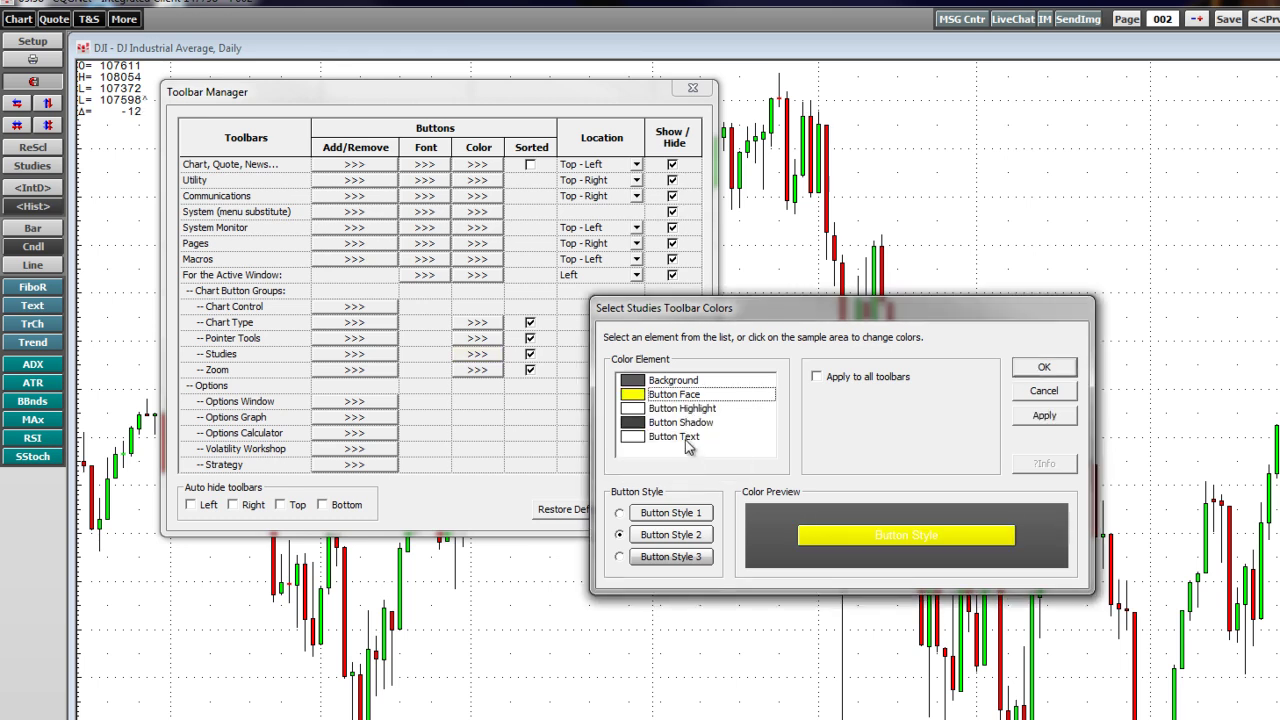
pyautogui.click(1046, 369)
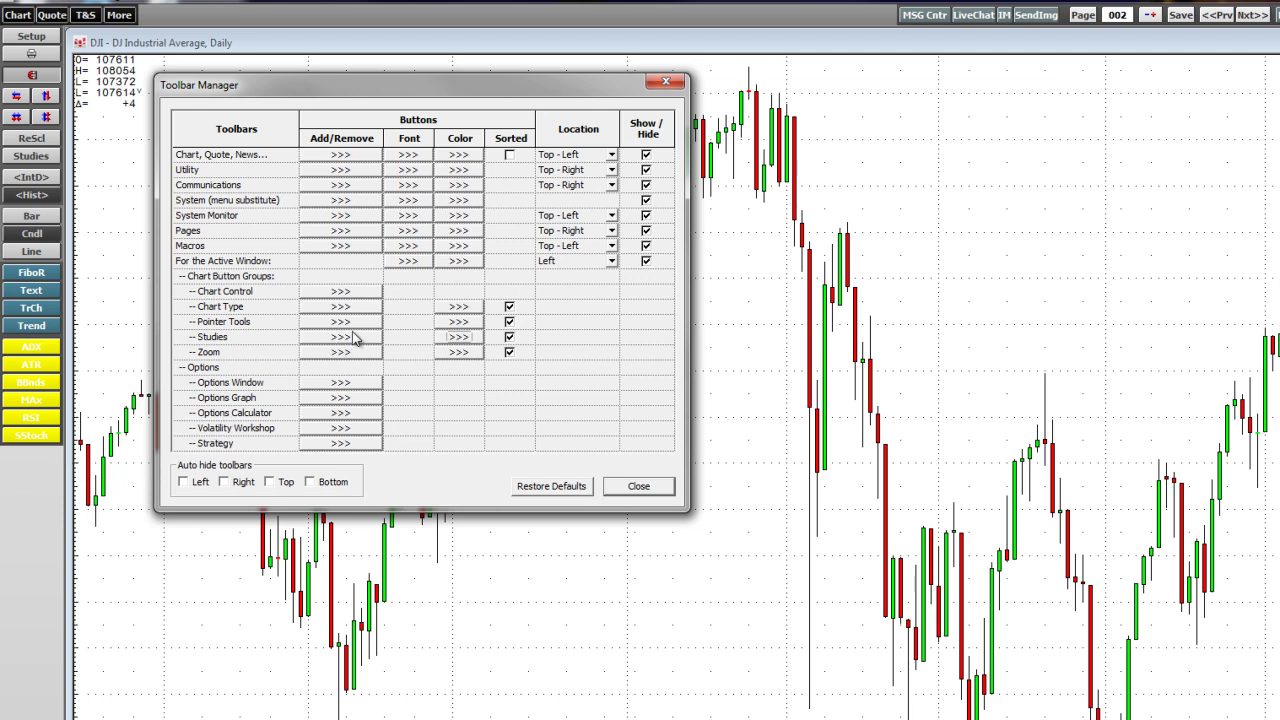
# - Change the studies toolbar button face colour back to teal
pyautogui.click(458, 337)
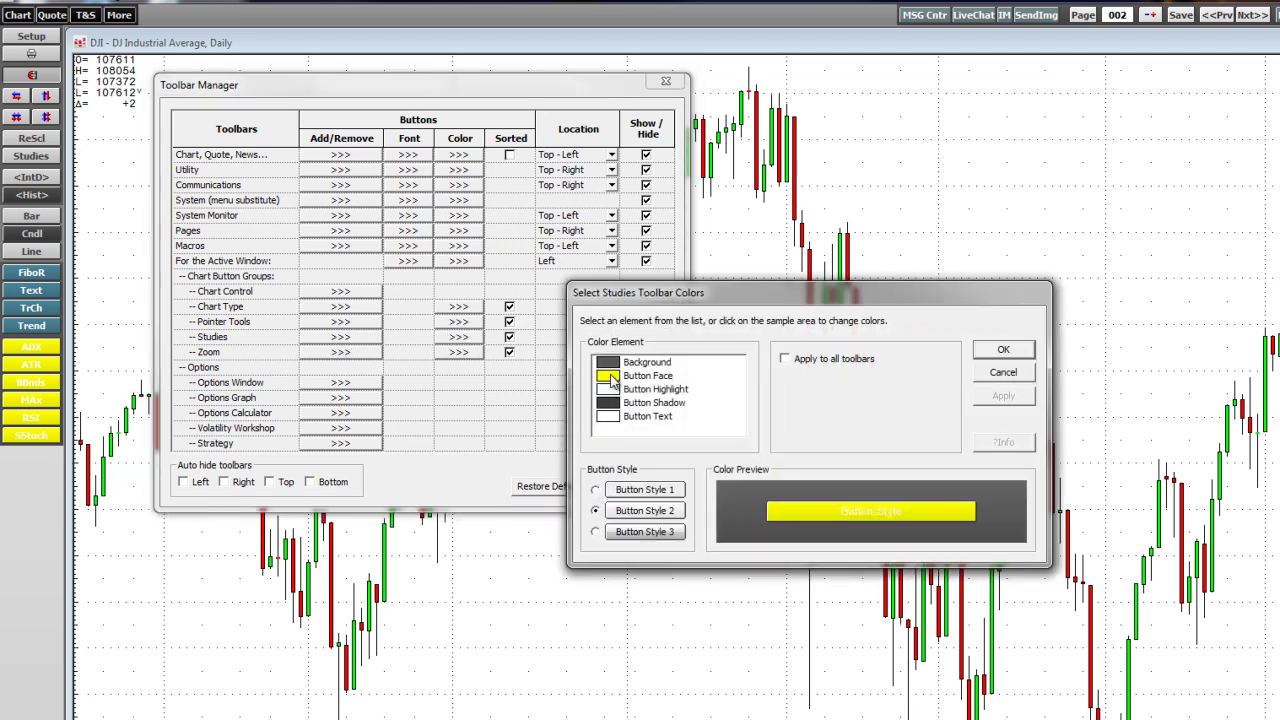
pyautogui.click(610, 377)
pyautogui.click(646, 450)
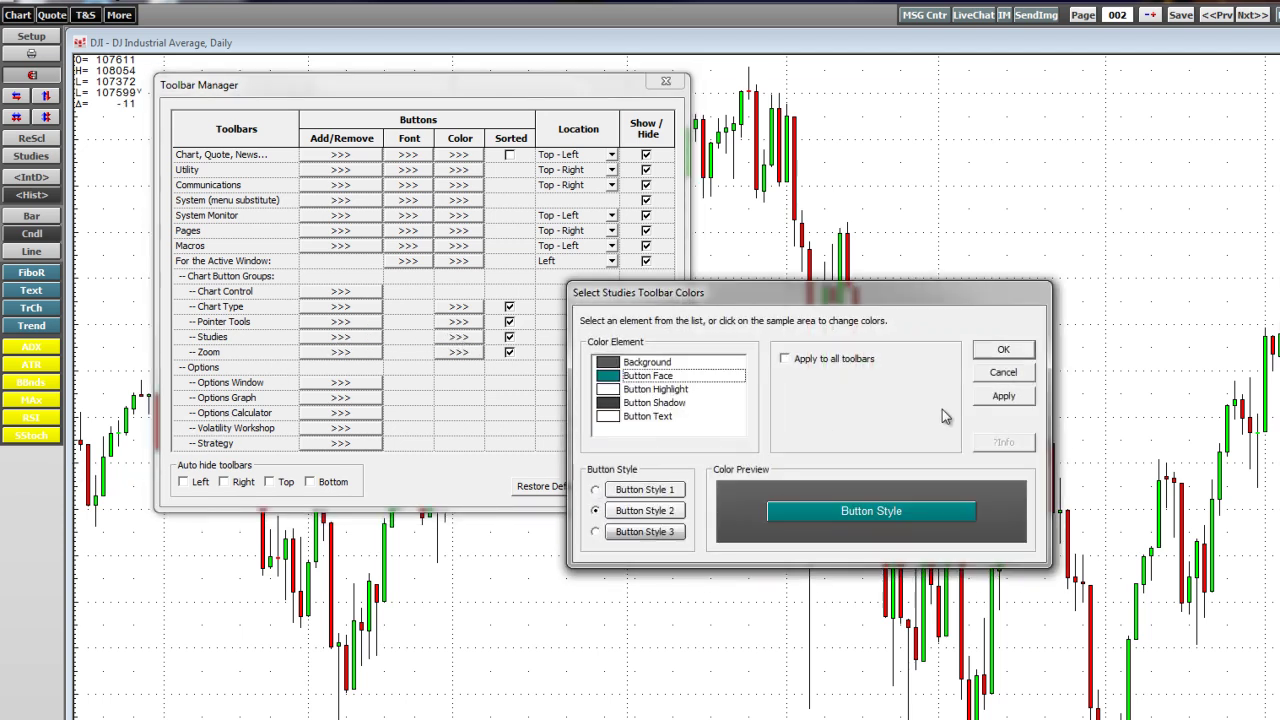
pyautogui.click(1003, 350)
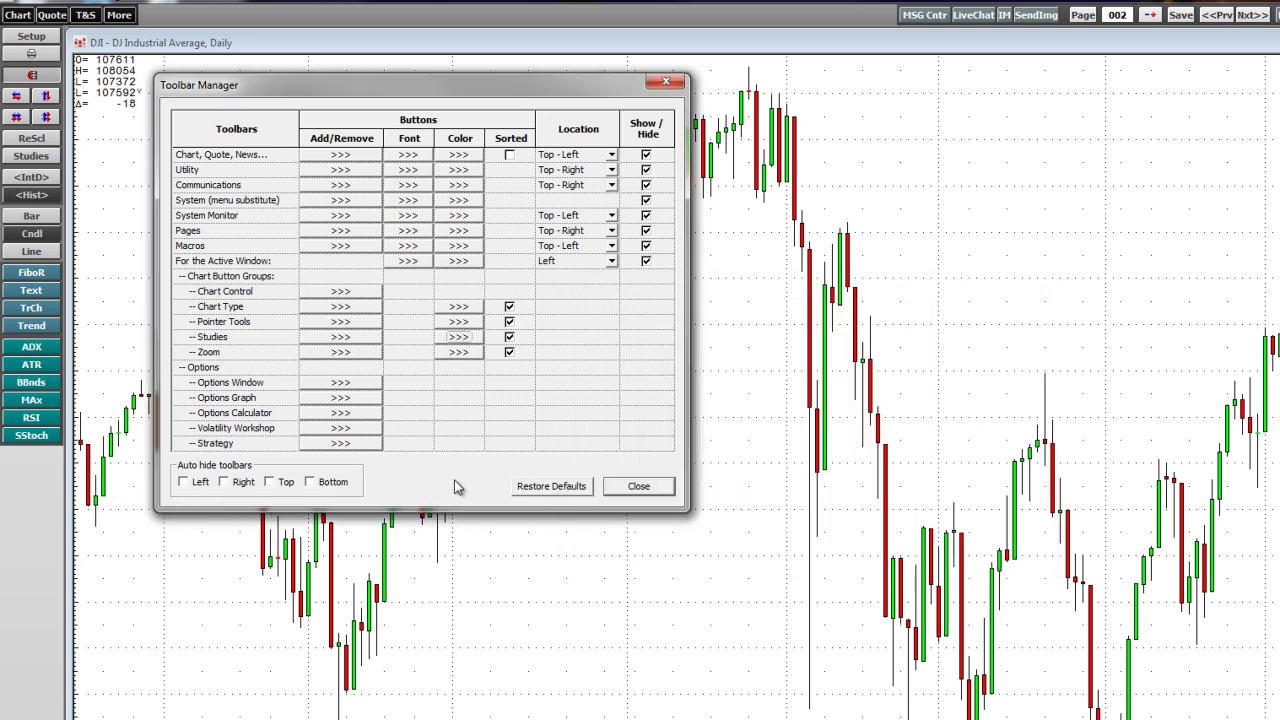
pyautogui.click(183, 482)
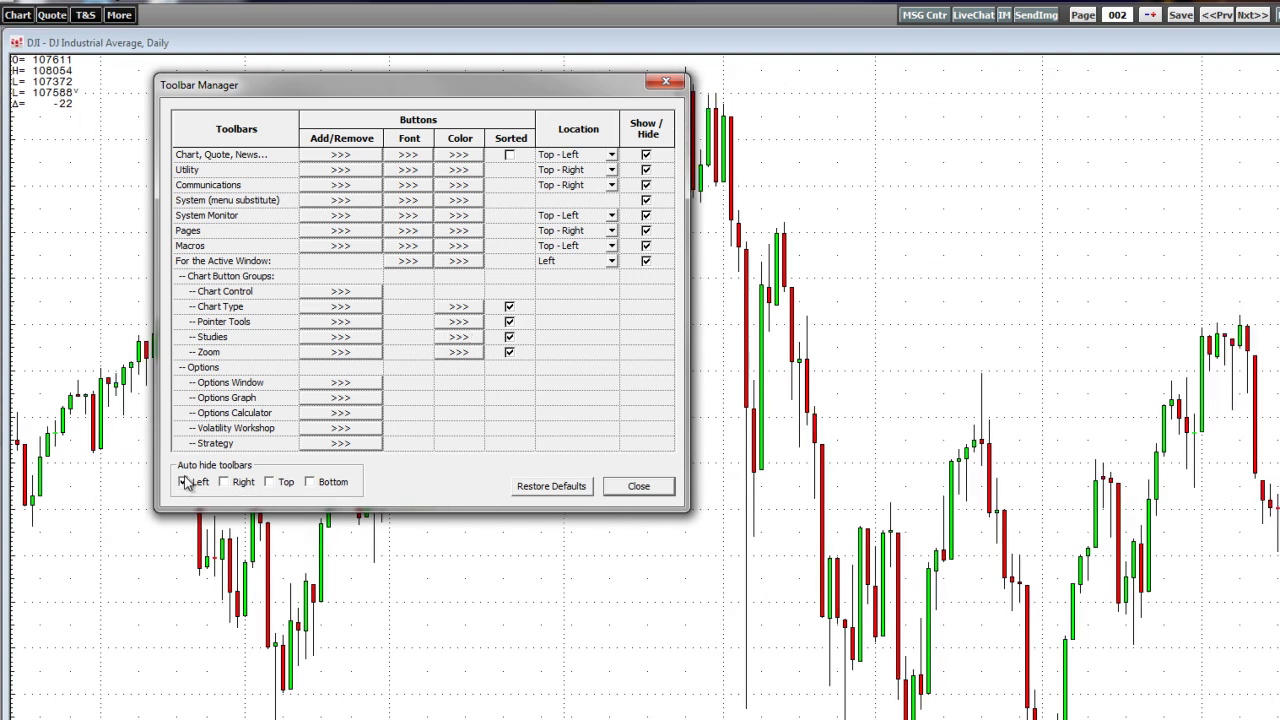
pyautogui.moveTo(3, 400)
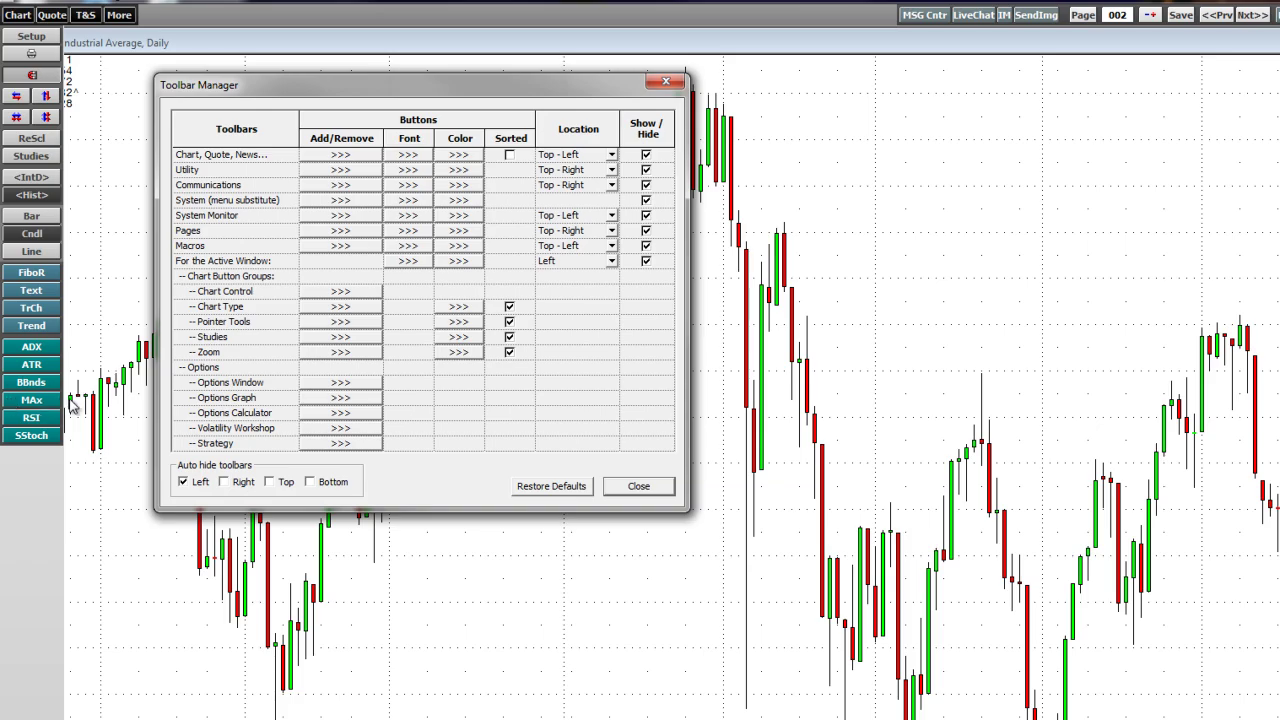
pyautogui.click(183, 482)
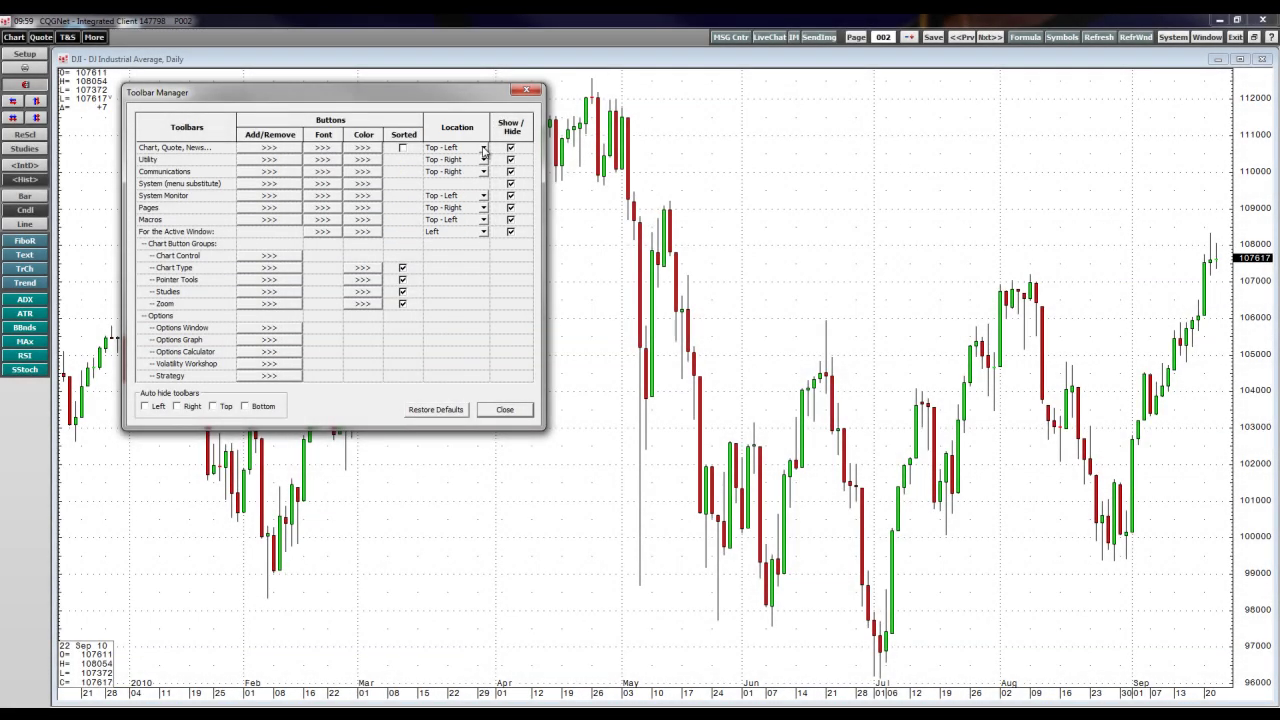
# - Set the Chart, Quote, News toolbar location to Top - Right, then to Right
pyautogui.click(483, 148)
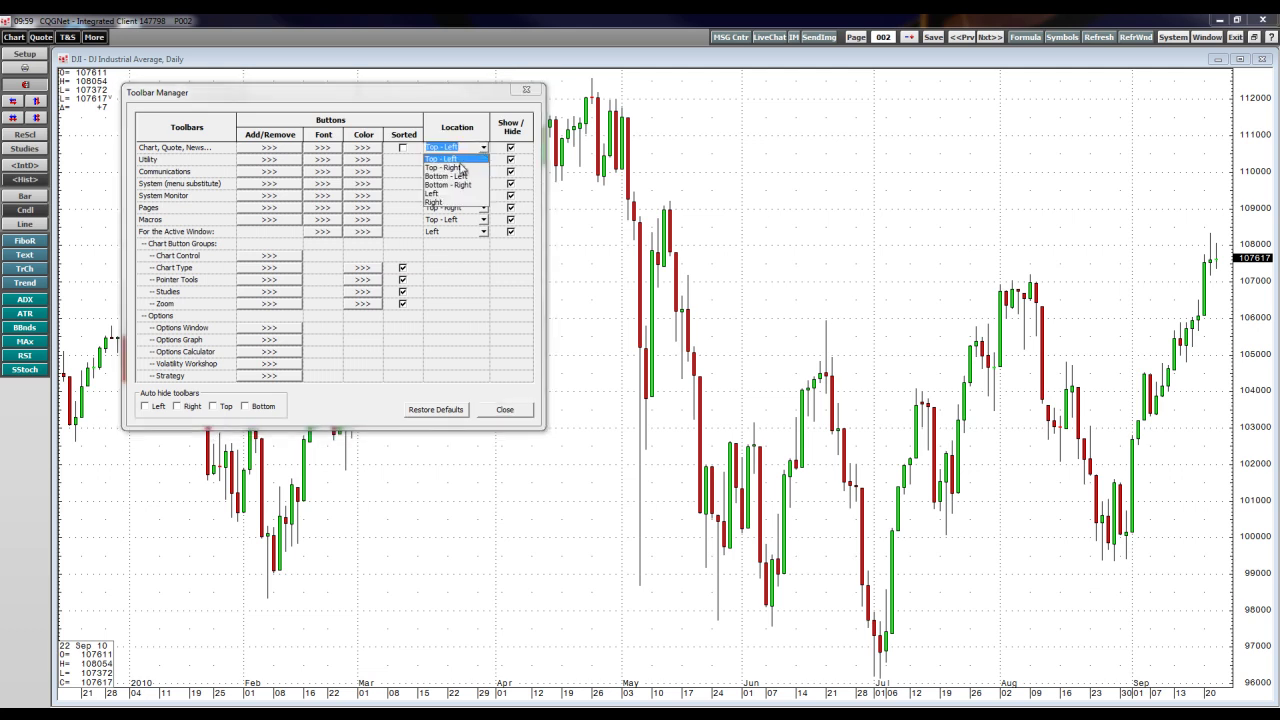
pyautogui.click(455, 168)
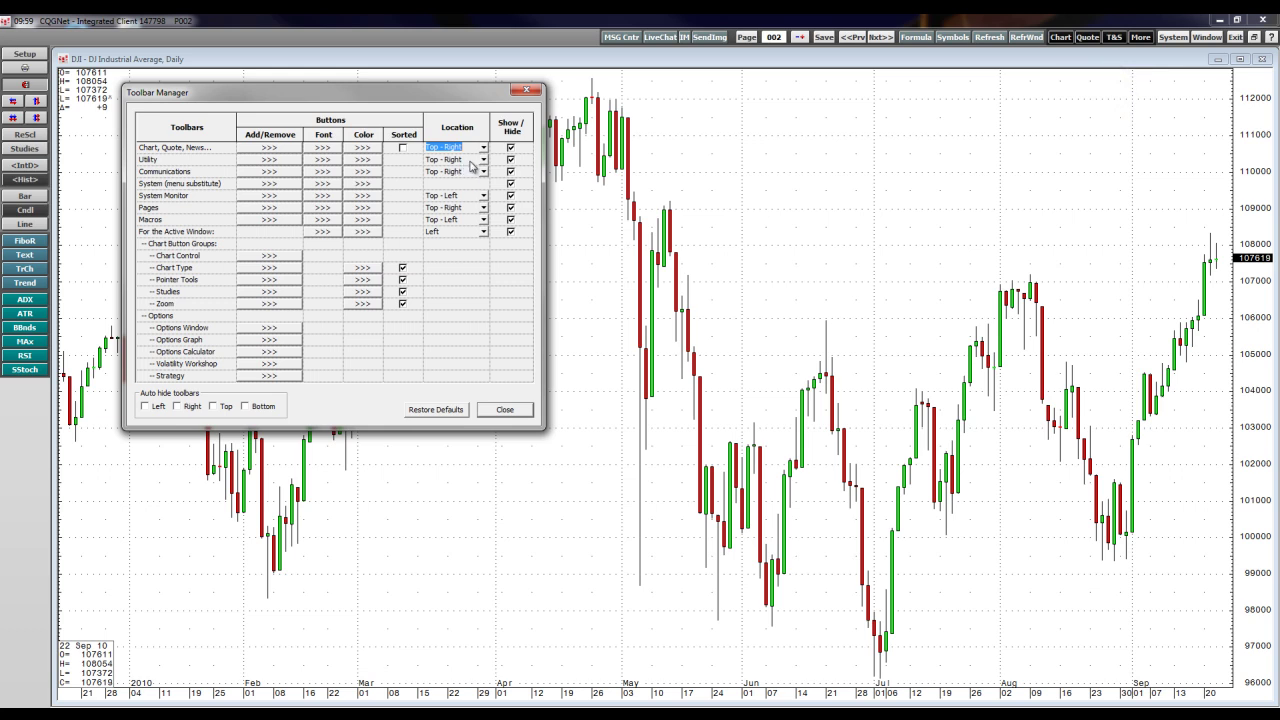
pyautogui.click(483, 148)
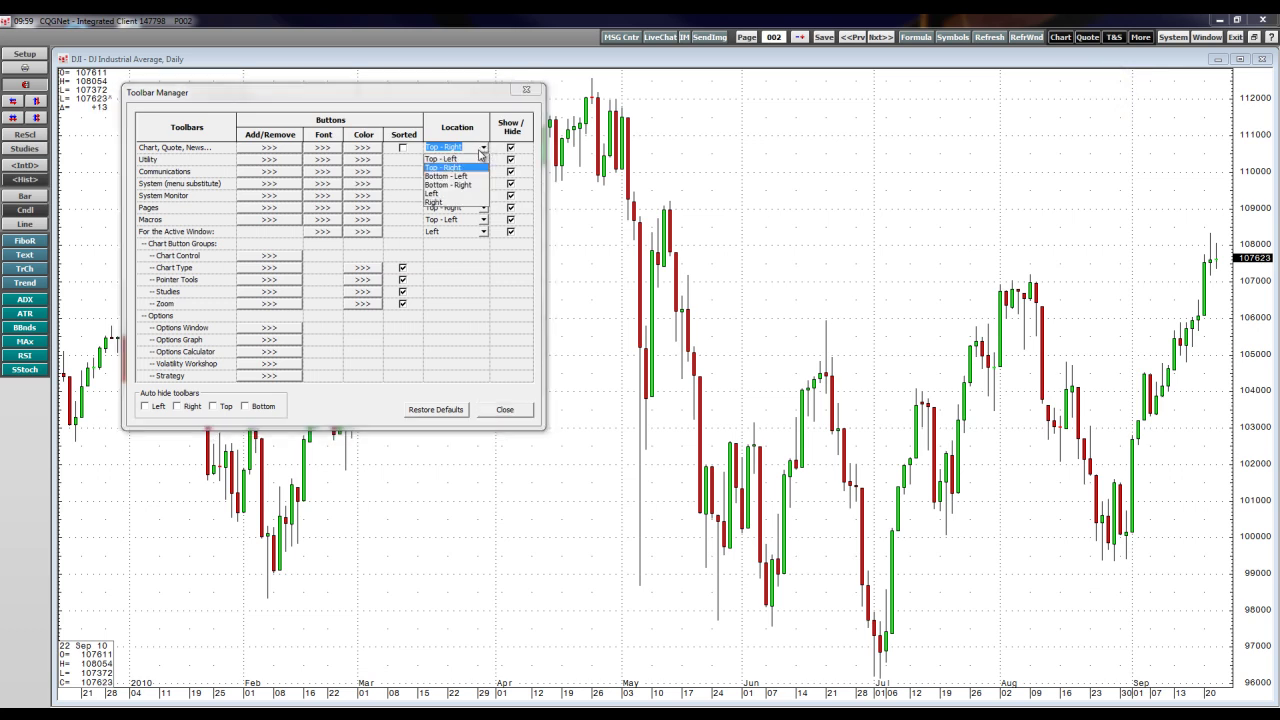
pyautogui.click(436, 202)
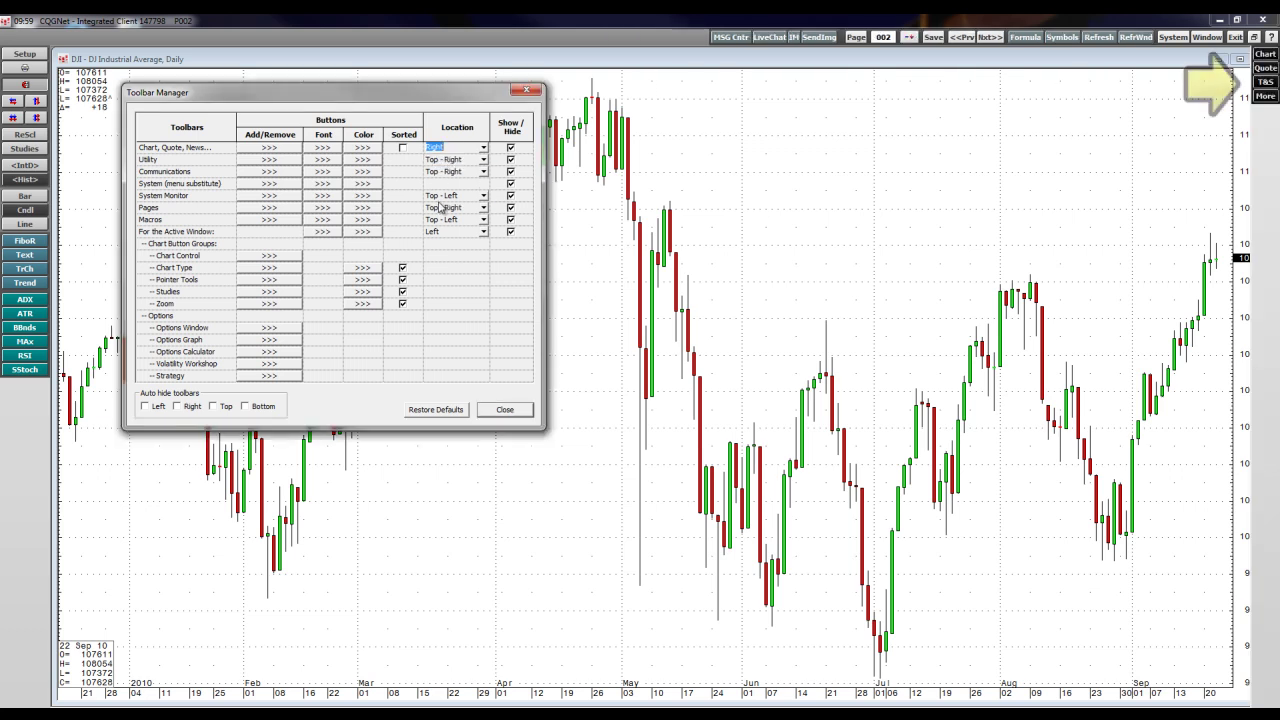